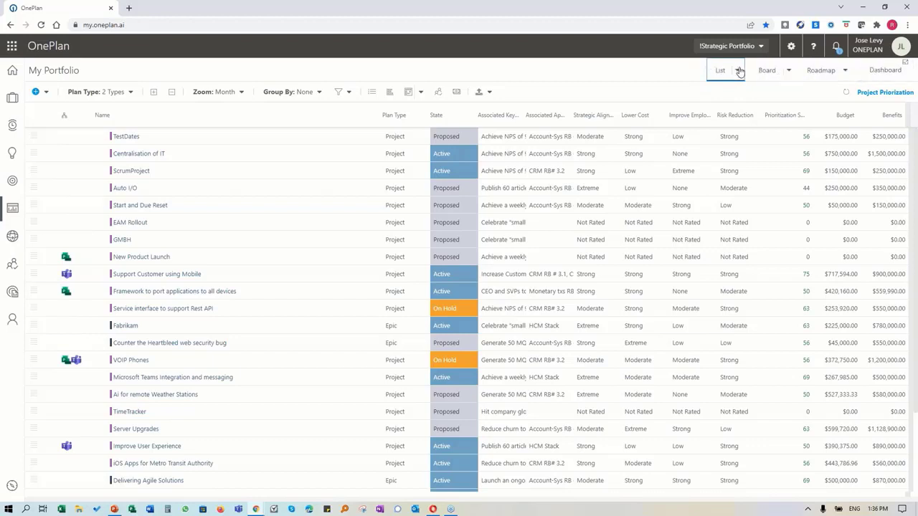
Step: Browse the saved List, Board and Roadmap views without switching views
{"action": "left_click", "coordinate": [738, 71]}
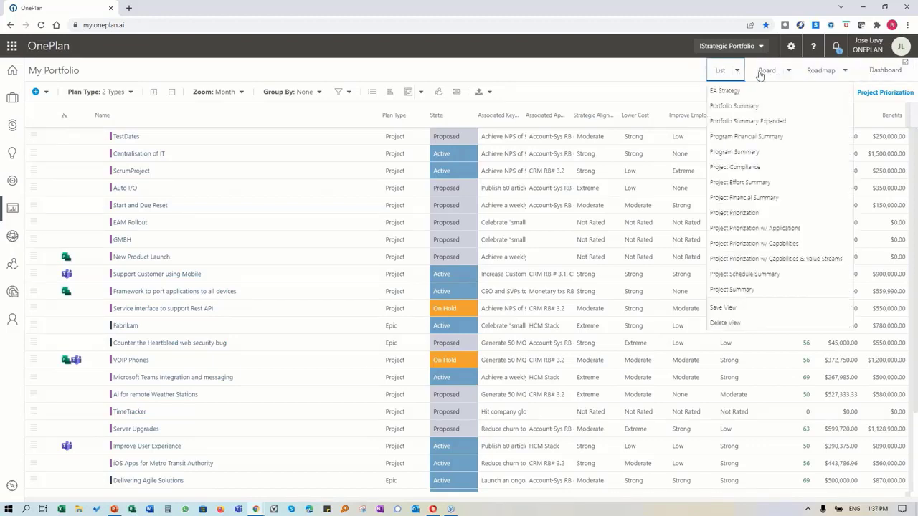
{"action": "left_click", "coordinate": [788, 71]}
{"action": "left_click", "coordinate": [843, 71]}
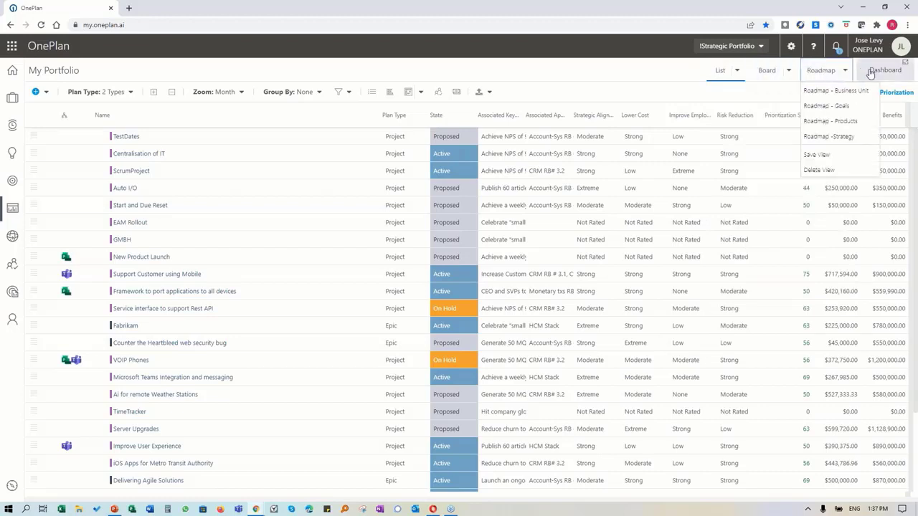
{"action": "left_click", "coordinate": [788, 70]}
{"action": "left_click", "coordinate": [736, 71]}
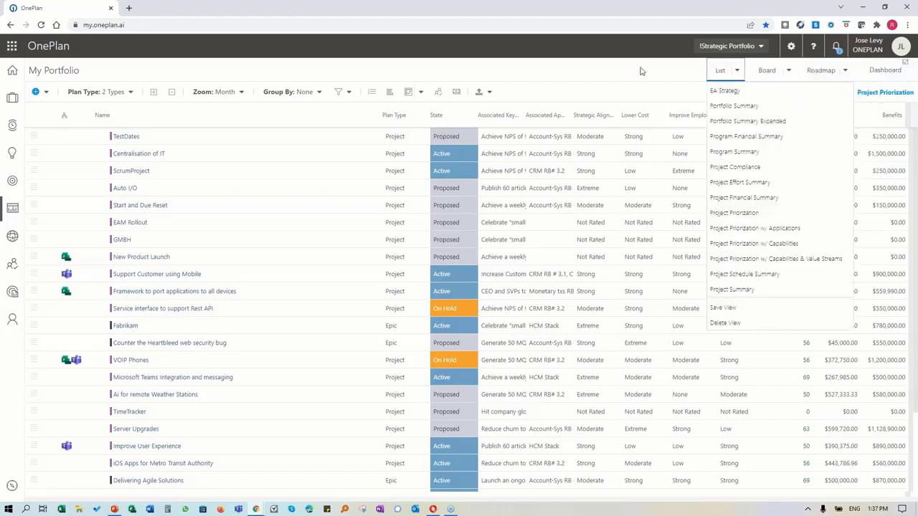
{"action": "left_click", "coordinate": [643, 71]}
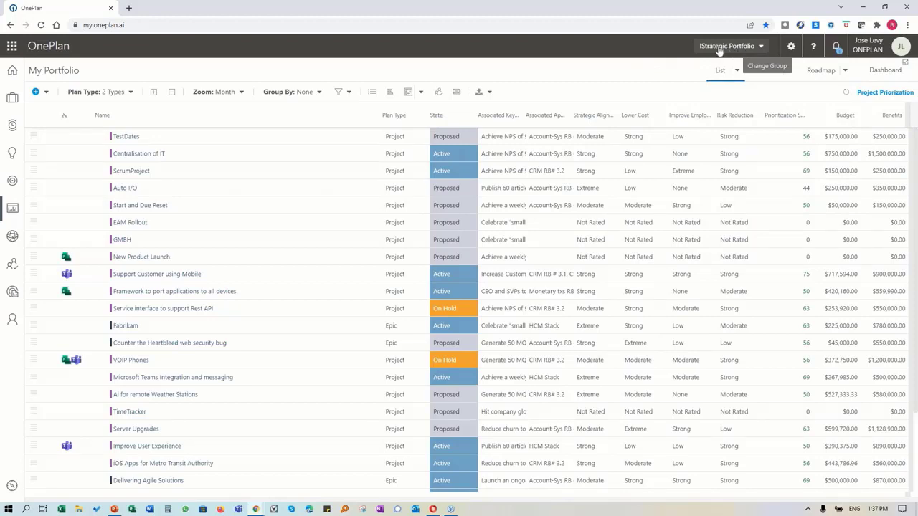
Step: Check the portfolio groups and plan types unchanged, then go to My Enterprise Architecture
{"action": "left_click", "coordinate": [746, 49]}
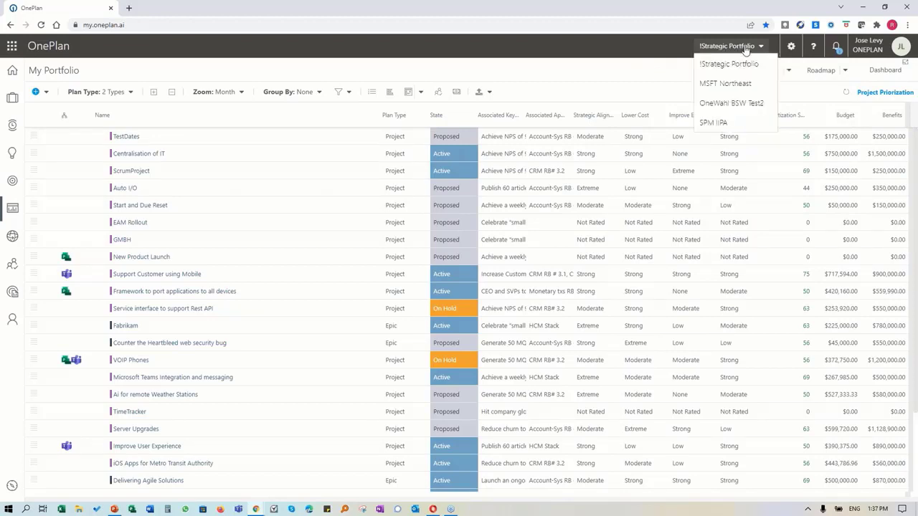
{"action": "left_click", "coordinate": [762, 55]}
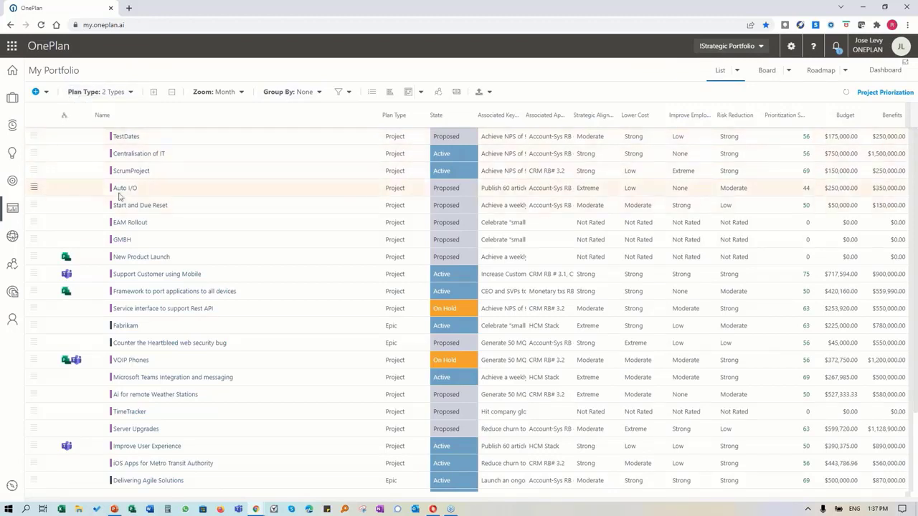
{"action": "left_click", "coordinate": [117, 92]}
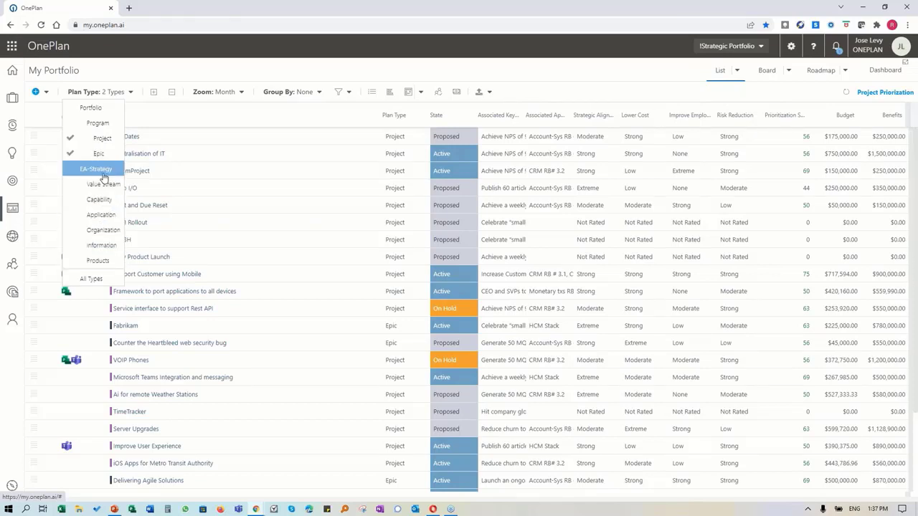
{"action": "left_click", "coordinate": [119, 69]}
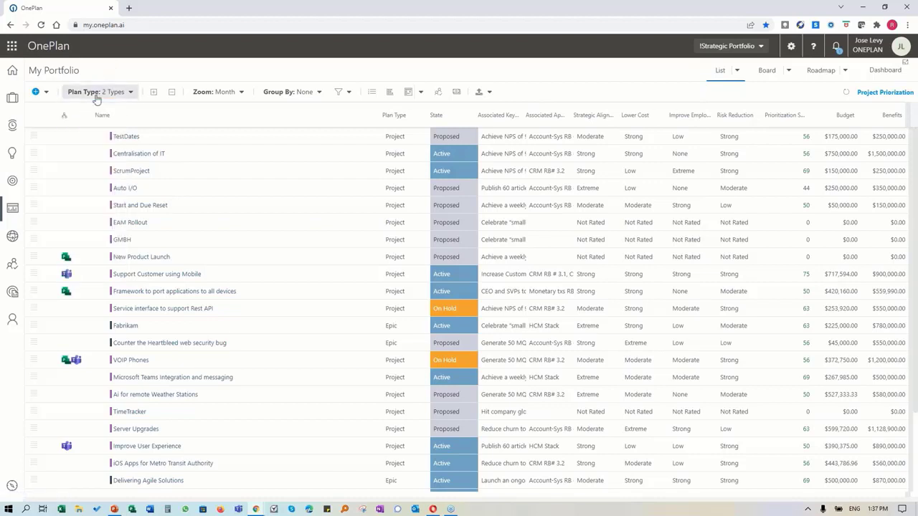
{"action": "left_click", "coordinate": [12, 240]}
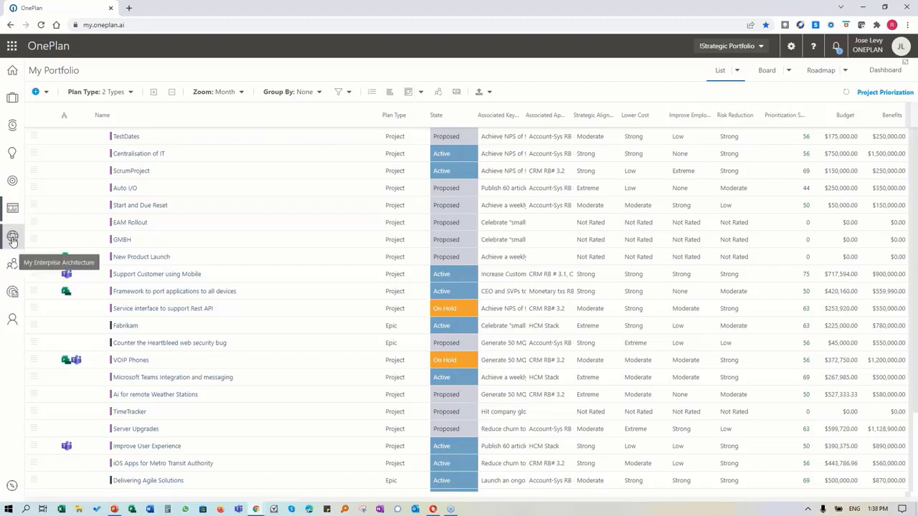
Step: Expand all element groups and scroll through the listed items
{"action": "left_click", "coordinate": [151, 94]}
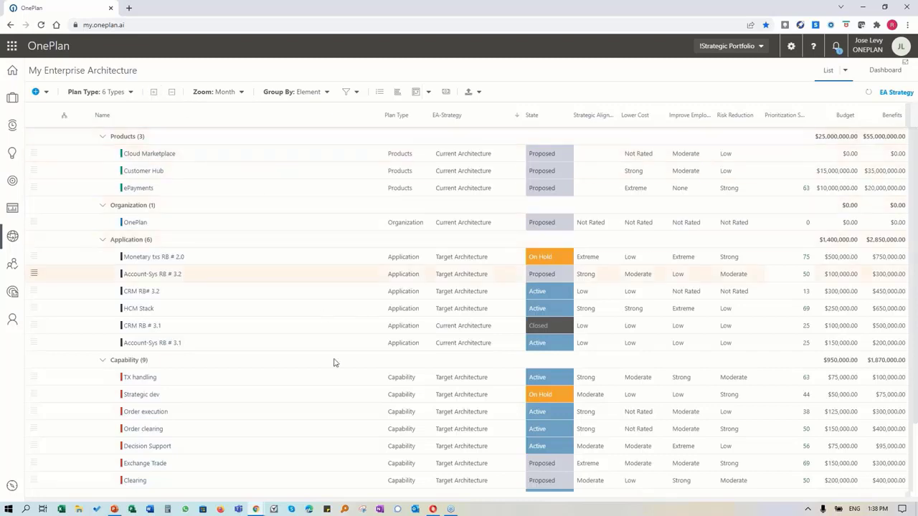
{"action": "scroll", "coordinate": [277, 354], "scroll_direction": "down", "scroll_amount": 2}
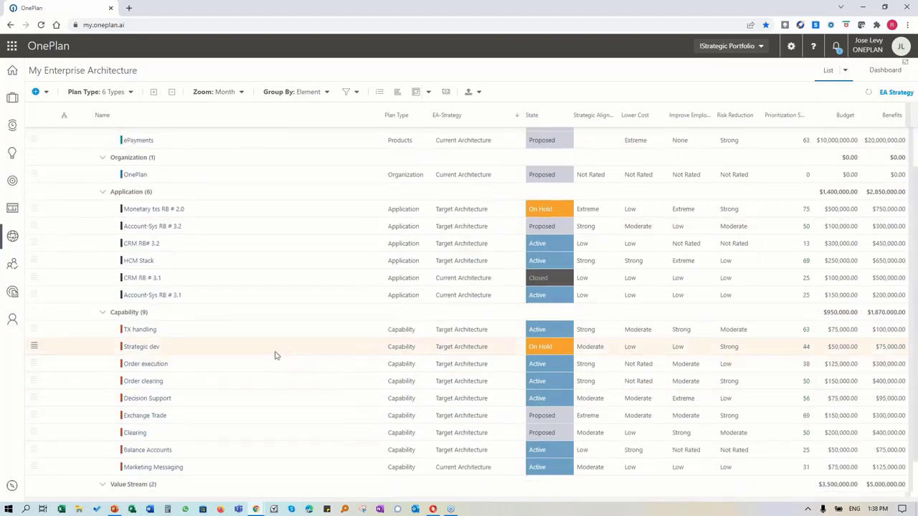
{"action": "scroll", "coordinate": [264, 356], "scroll_direction": "down", "scroll_amount": 1}
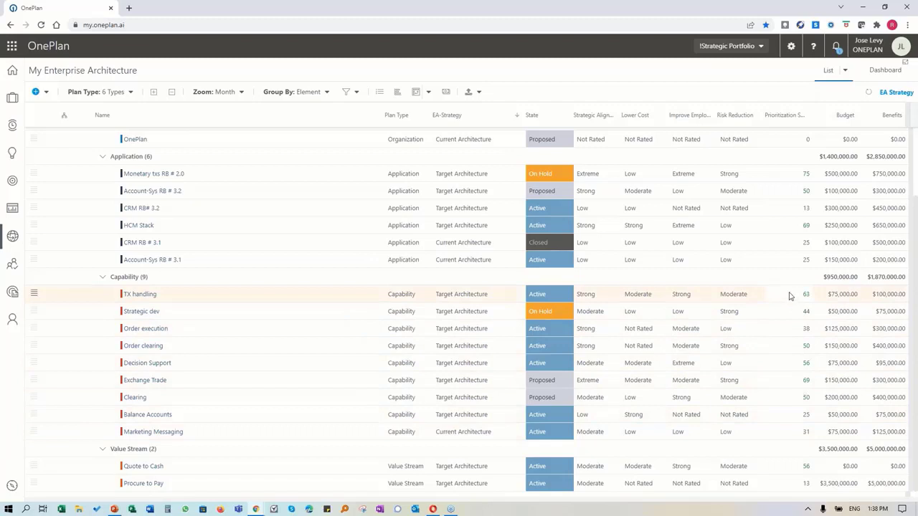
Step: Sort the elements by EA-Strategy ascending and open the Quote to Cash value stream
{"action": "left_click", "coordinate": [446, 114]}
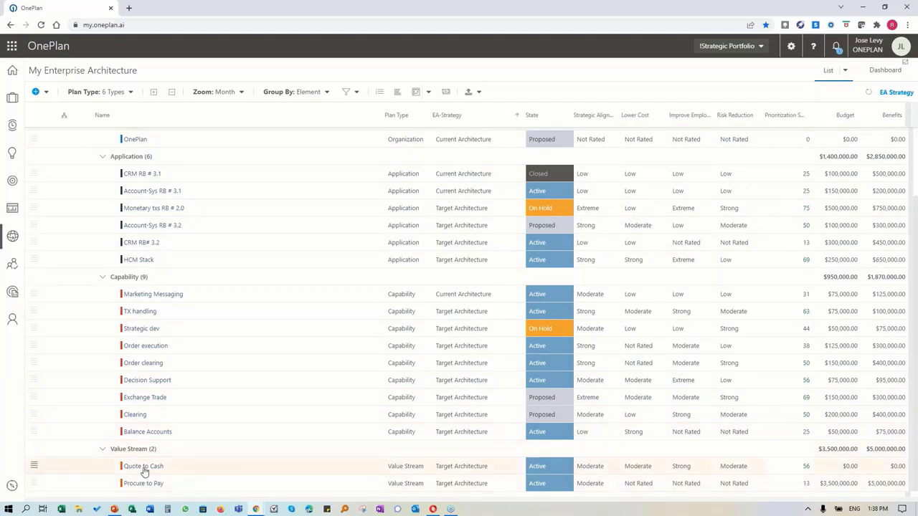
{"action": "left_click", "coordinate": [144, 467]}
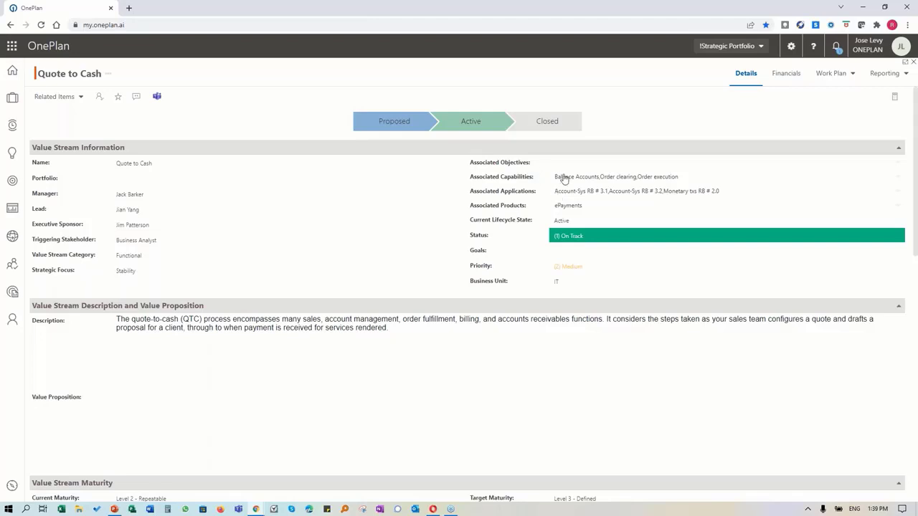
Step: Scroll through the Quote to Cash details, check its Work Plan views, and close it
{"action": "scroll", "coordinate": [534, 332], "scroll_direction": "down", "scroll_amount": 3}
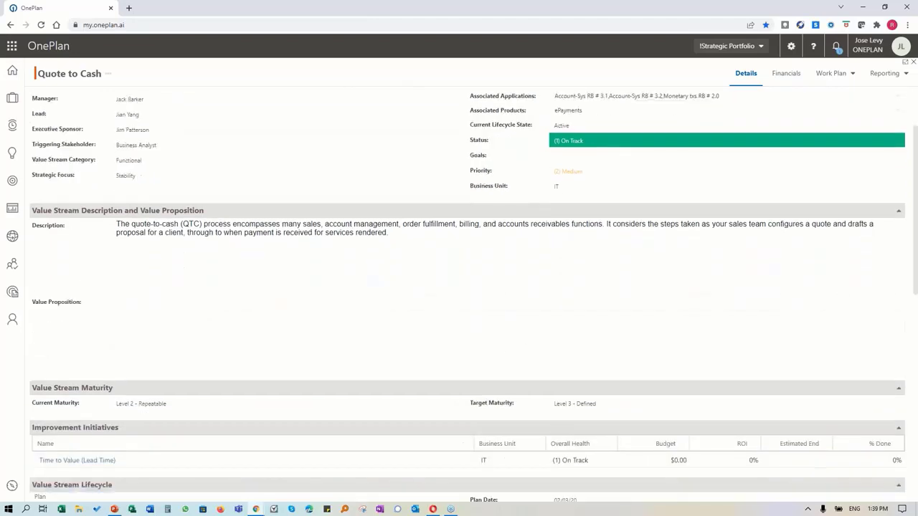
{"action": "scroll", "coordinate": [453, 380], "scroll_direction": "down", "scroll_amount": 2}
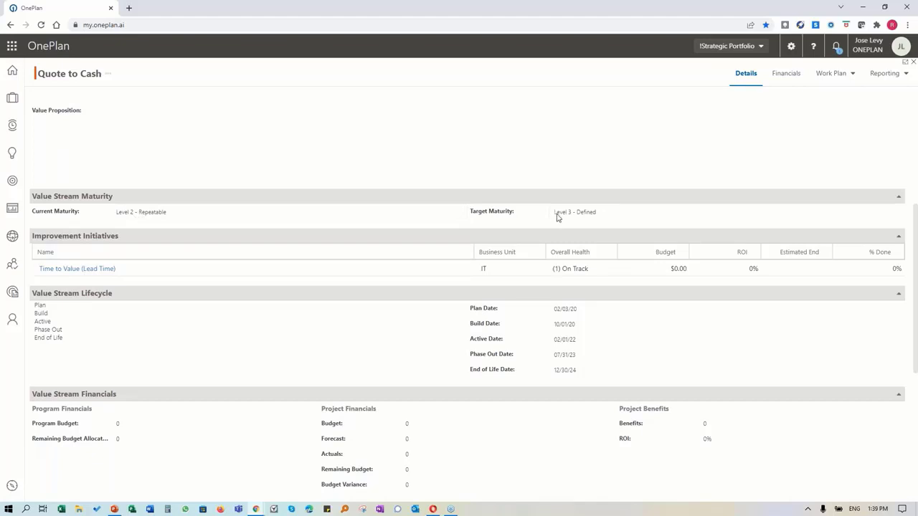
{"action": "scroll", "coordinate": [557, 217], "scroll_direction": "down", "scroll_amount": 2}
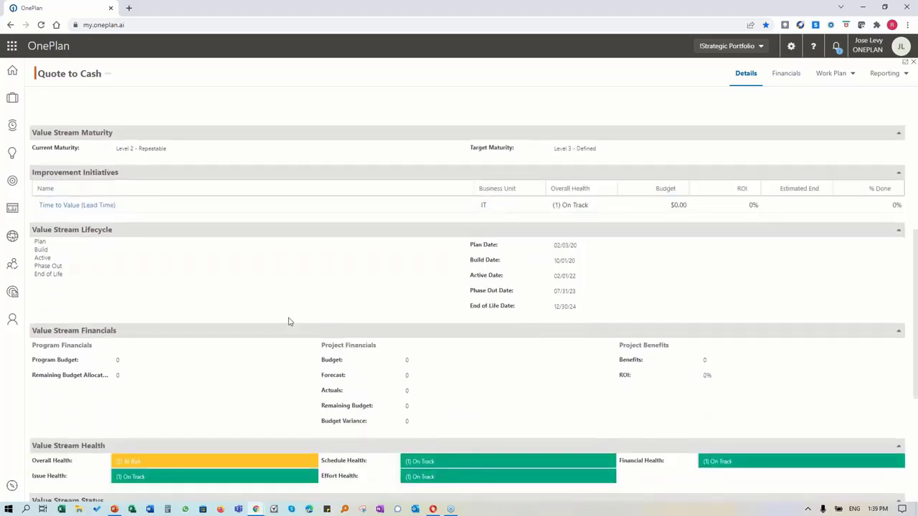
{"action": "scroll", "coordinate": [118, 292], "scroll_direction": "down", "scroll_amount": 3}
{"action": "scroll", "coordinate": [133, 345], "scroll_direction": "down", "scroll_amount": 4}
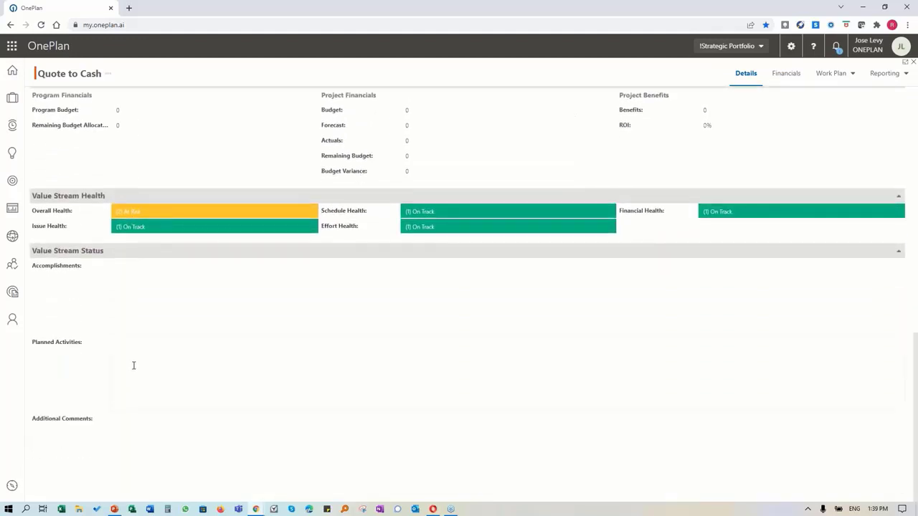
{"action": "scroll", "coordinate": [133, 366], "scroll_direction": "up", "scroll_amount": 4}
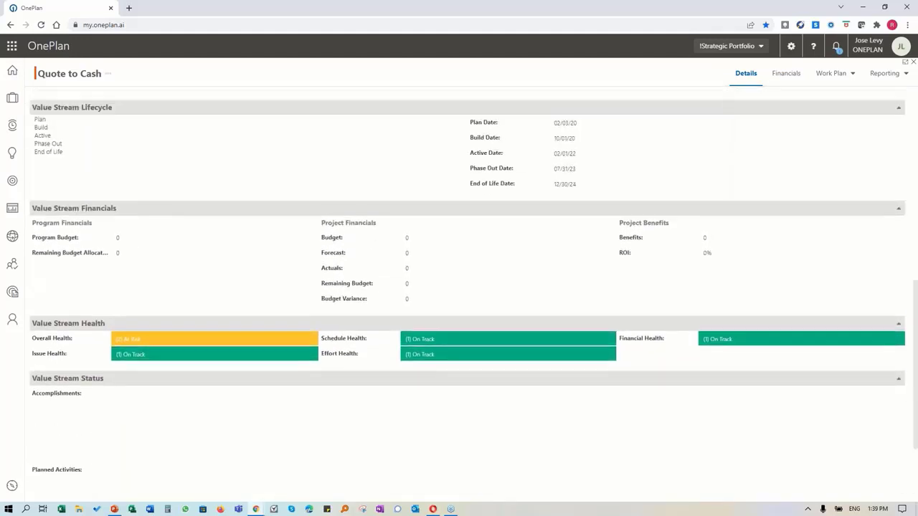
{"action": "scroll", "coordinate": [466, 308], "scroll_direction": "up", "scroll_amount": 12}
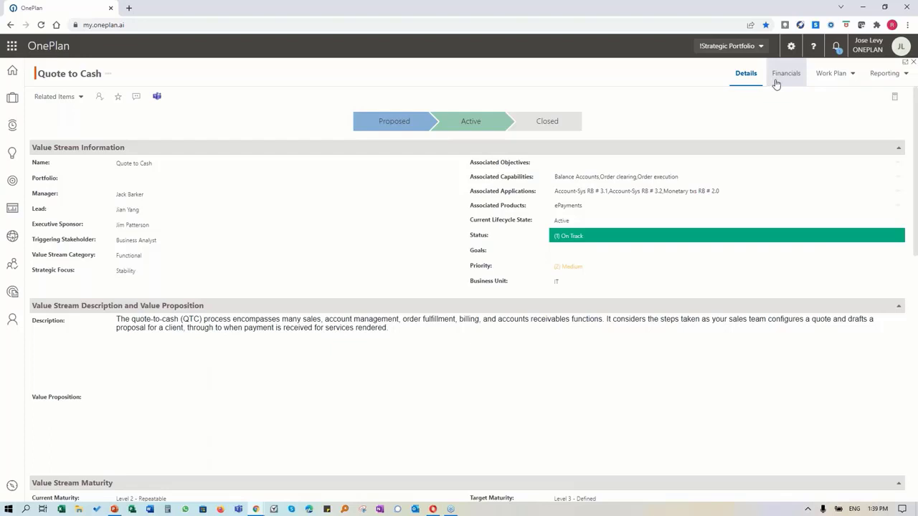
{"action": "left_click", "coordinate": [852, 79]}
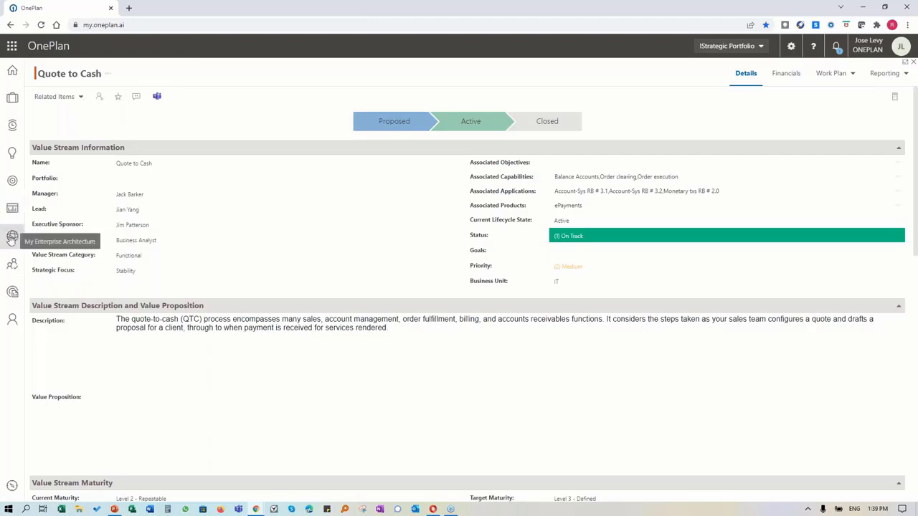
{"action": "left_click", "coordinate": [914, 63]}
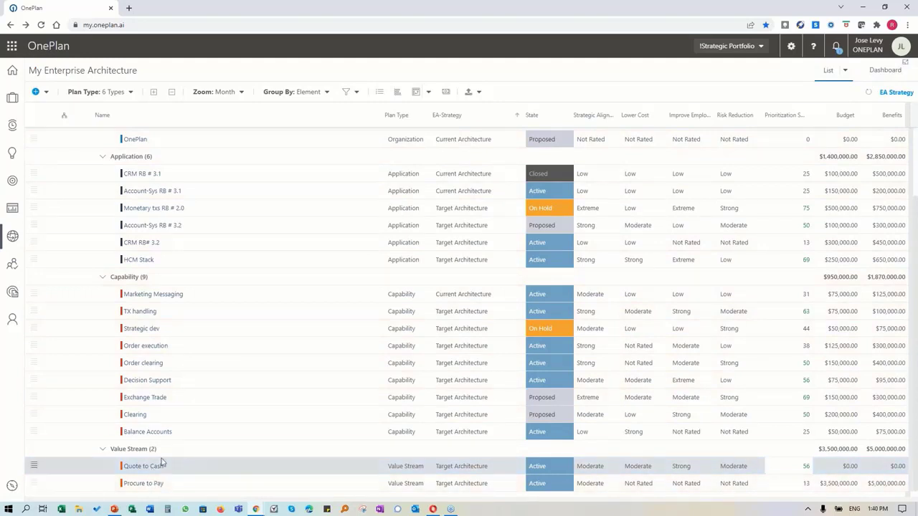
Step: Scroll back to the top of the EA list and return to My Portfolio
{"action": "scroll", "coordinate": [162, 302], "scroll_direction": "up", "scroll_amount": 1}
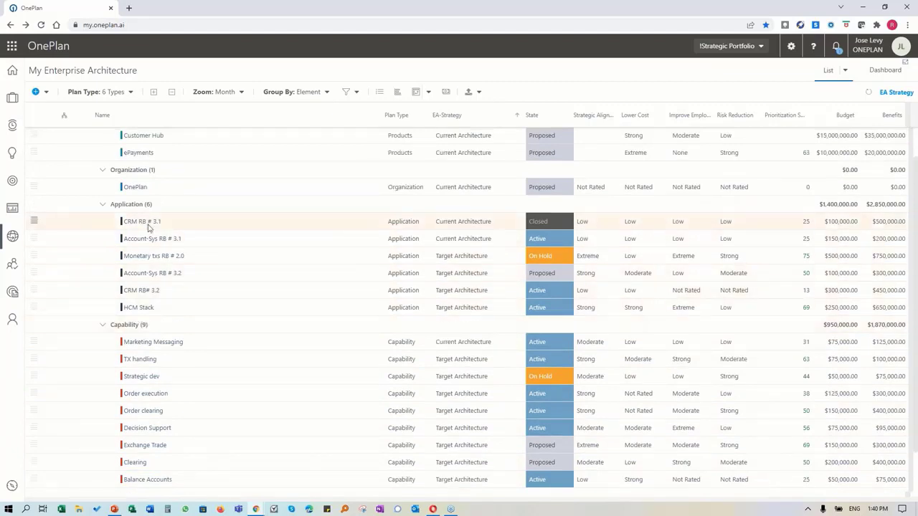
{"action": "scroll", "coordinate": [168, 237], "scroll_direction": "up", "scroll_amount": 1}
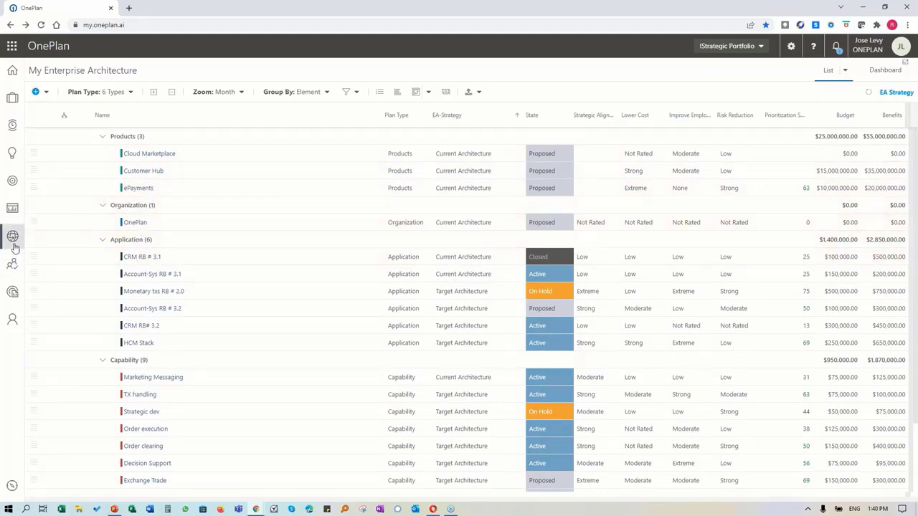
{"action": "left_click", "coordinate": [11, 207]}
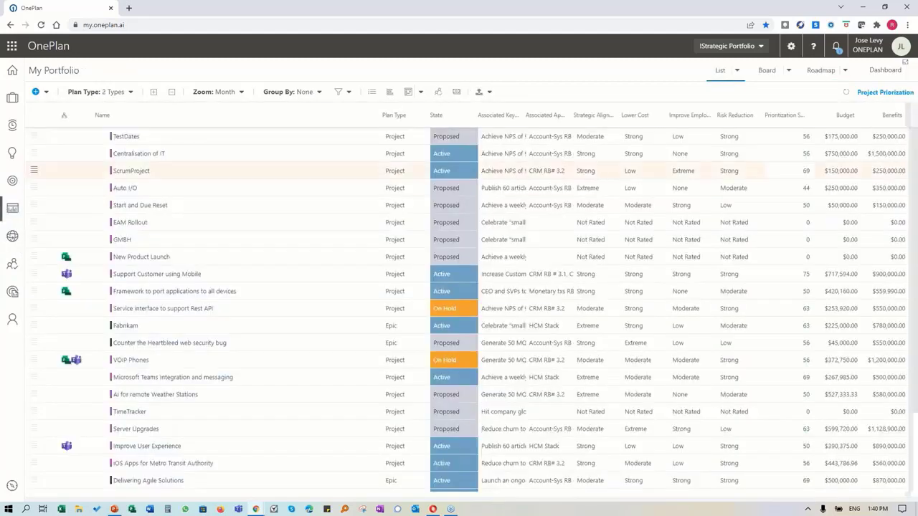
Step: From the Dashboard, go up to the EAMOP overview and display its data structure diagram
{"action": "left_click", "coordinate": [884, 71]}
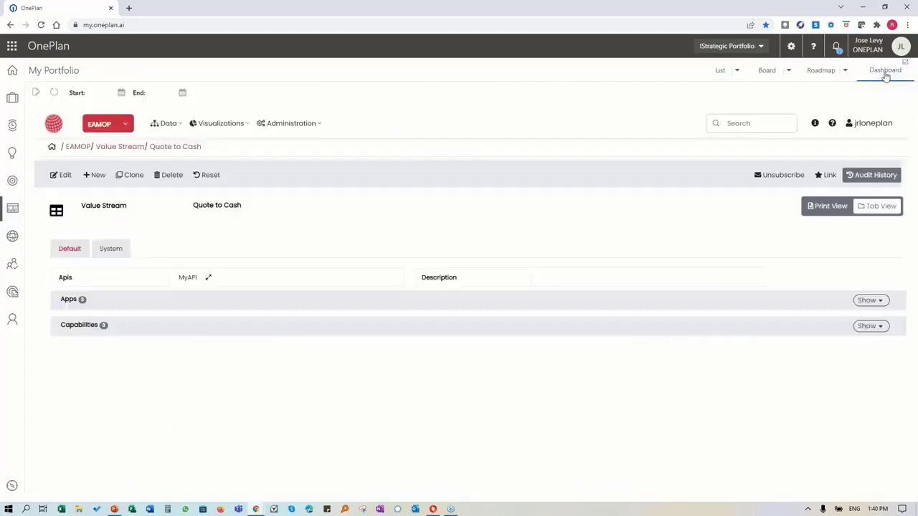
{"action": "left_click", "coordinate": [77, 148]}
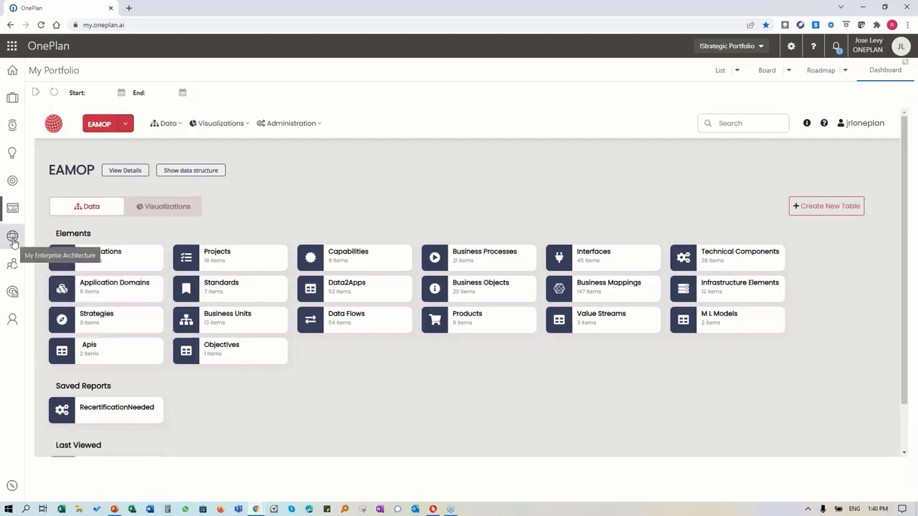
{"action": "left_click", "coordinate": [185, 171]}
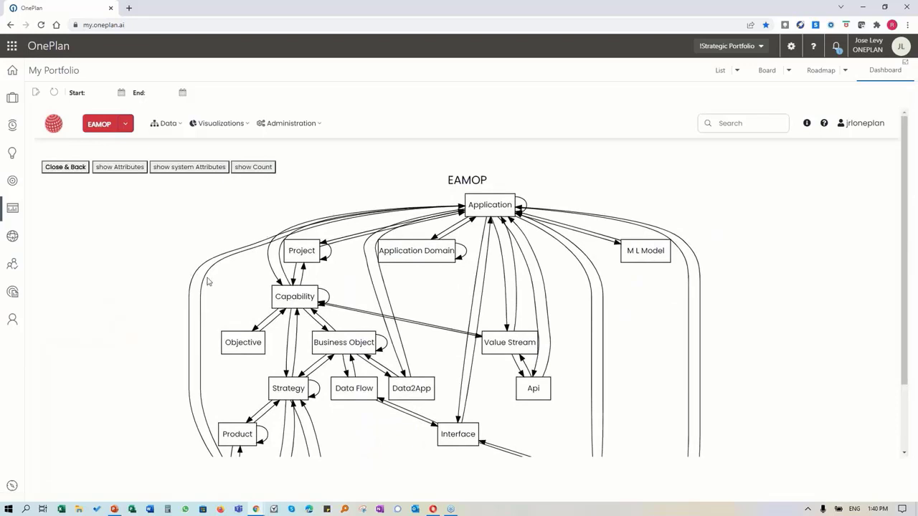
Step: Scroll around the EAMOP element-type relationship diagram, then return to the portfolio
{"action": "scroll", "coordinate": [207, 281], "scroll_direction": "down", "scroll_amount": 2}
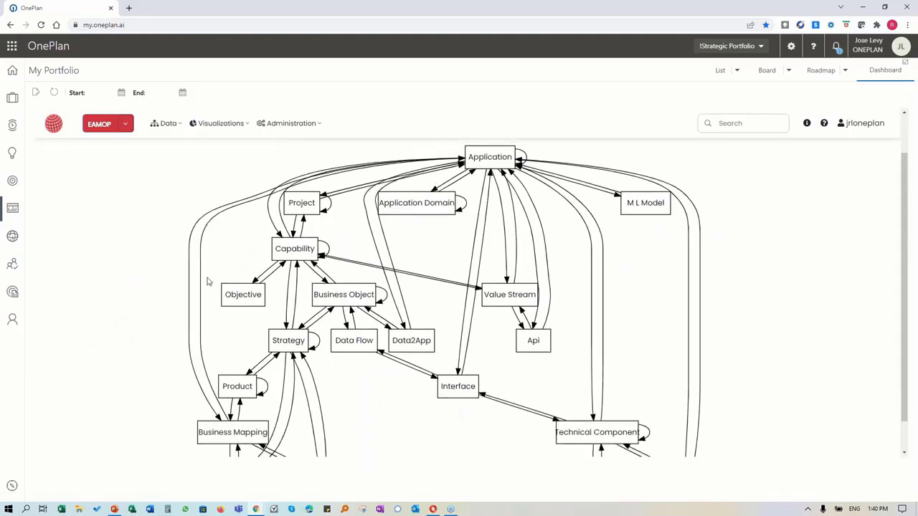
{"action": "scroll", "coordinate": [208, 281], "scroll_direction": "down", "scroll_amount": 1}
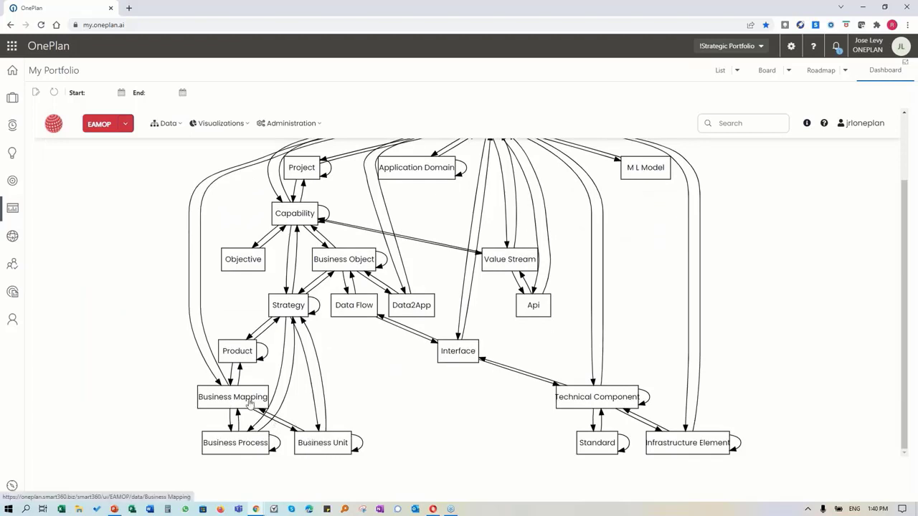
{"action": "scroll", "coordinate": [425, 413], "scroll_direction": "up", "scroll_amount": 1}
{"action": "scroll", "coordinate": [426, 413], "scroll_direction": "down", "scroll_amount": 1}
{"action": "scroll", "coordinate": [425, 411], "scroll_direction": "up", "scroll_amount": 1}
{"action": "scroll", "coordinate": [428, 412], "scroll_direction": "down", "scroll_amount": 1}
{"action": "scroll", "coordinate": [429, 411], "scroll_direction": "up", "scroll_amount": 2}
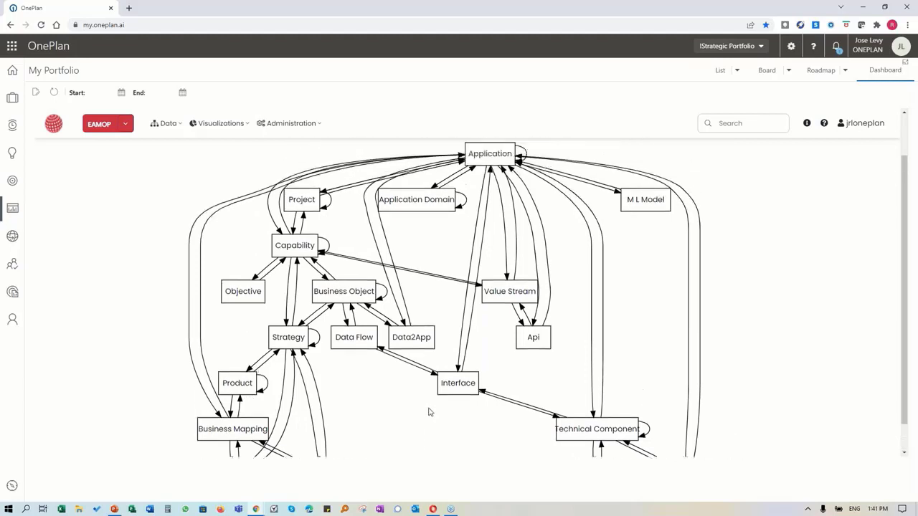
{"action": "scroll", "coordinate": [429, 411], "scroll_direction": "up", "scroll_amount": 3}
{"action": "scroll", "coordinate": [403, 416], "scroll_direction": "down", "scroll_amount": 3}
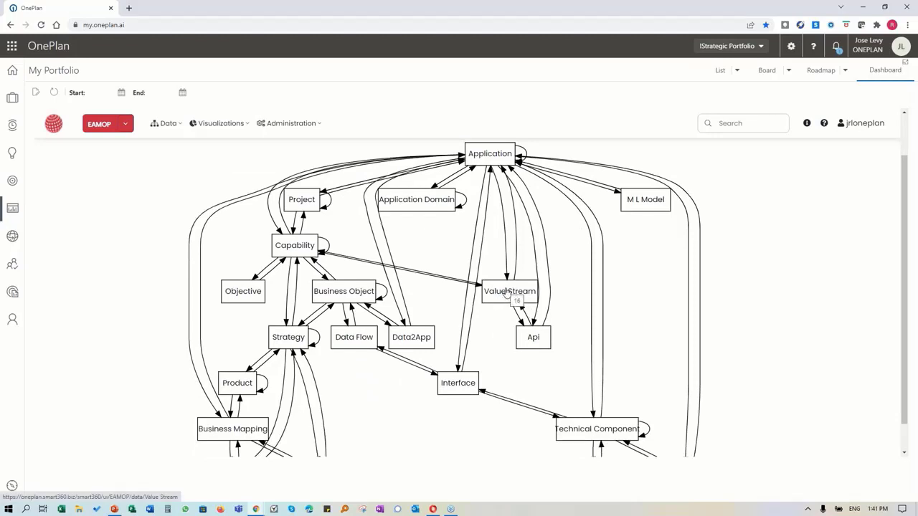
{"action": "scroll", "coordinate": [508, 291], "scroll_direction": "up", "scroll_amount": 1}
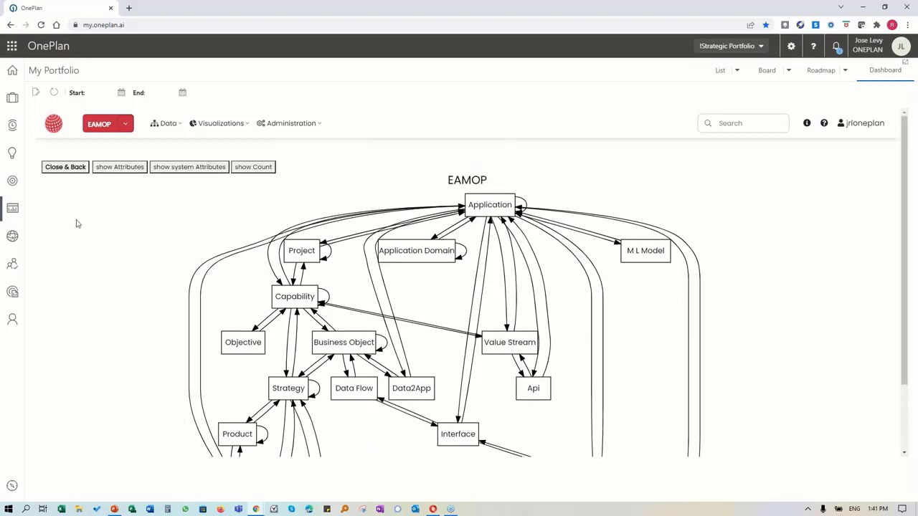
{"action": "left_click", "coordinate": [12, 208]}
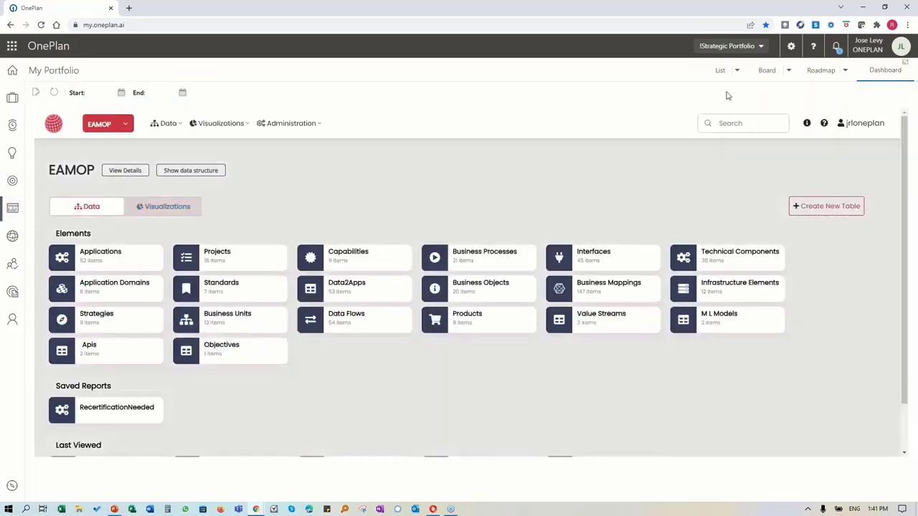
Step: Load Project Priorization w/ Applications, widen its columns, show priority ranks, and open TestDates
{"action": "left_click", "coordinate": [736, 72]}
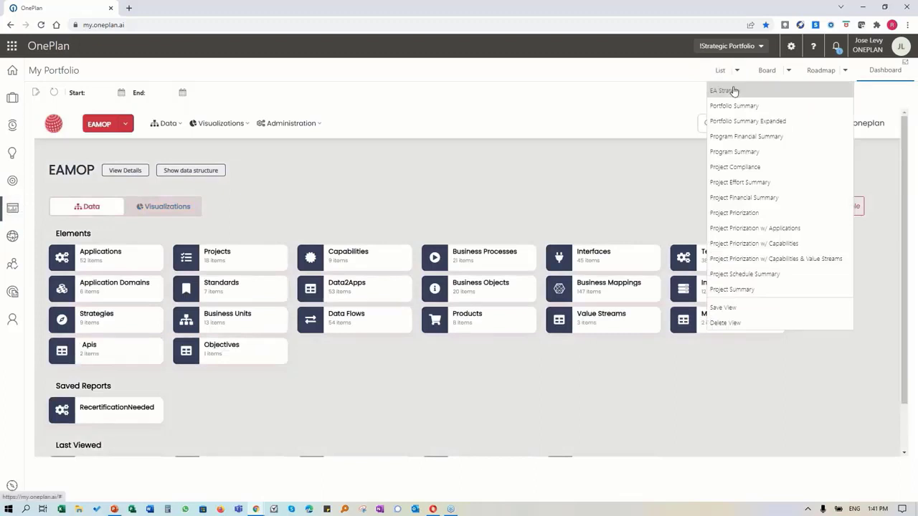
{"action": "left_click", "coordinate": [763, 230]}
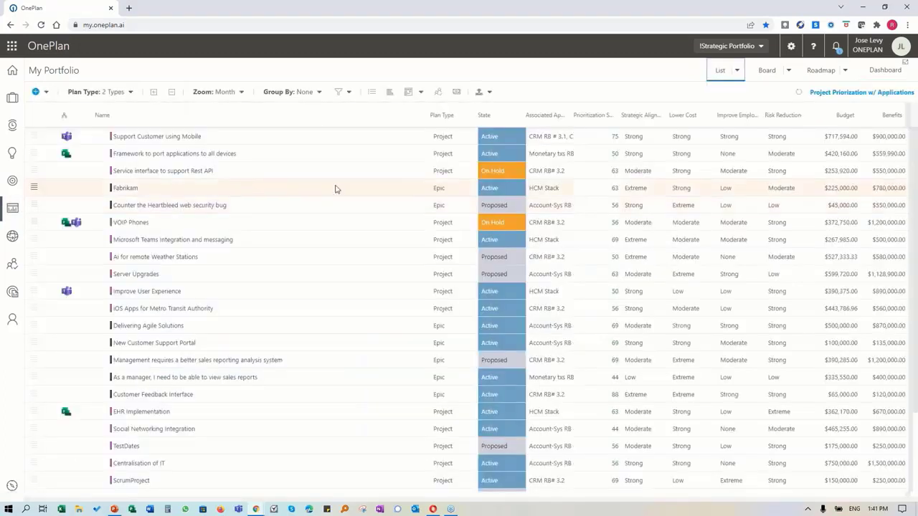
{"action": "left_click_drag", "start_coordinate": [570, 104], "coordinate": [606, 108]}
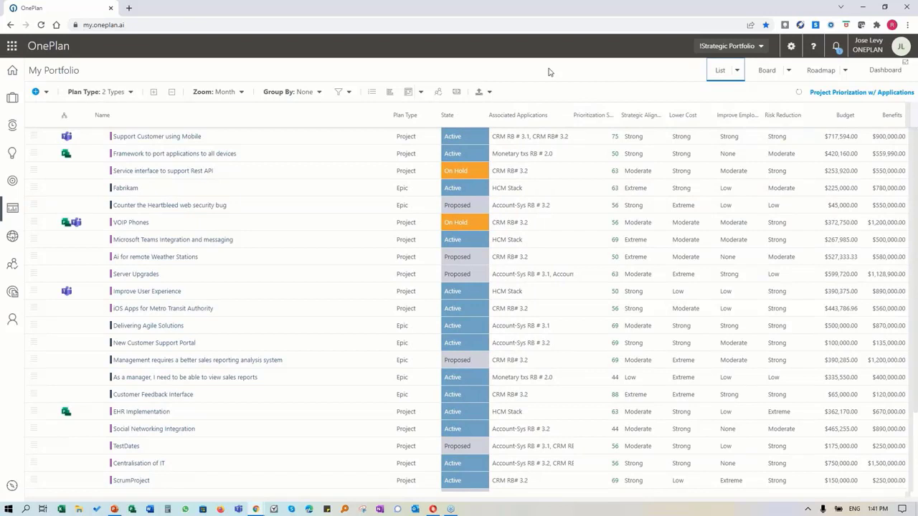
{"action": "left_click", "coordinate": [372, 91]}
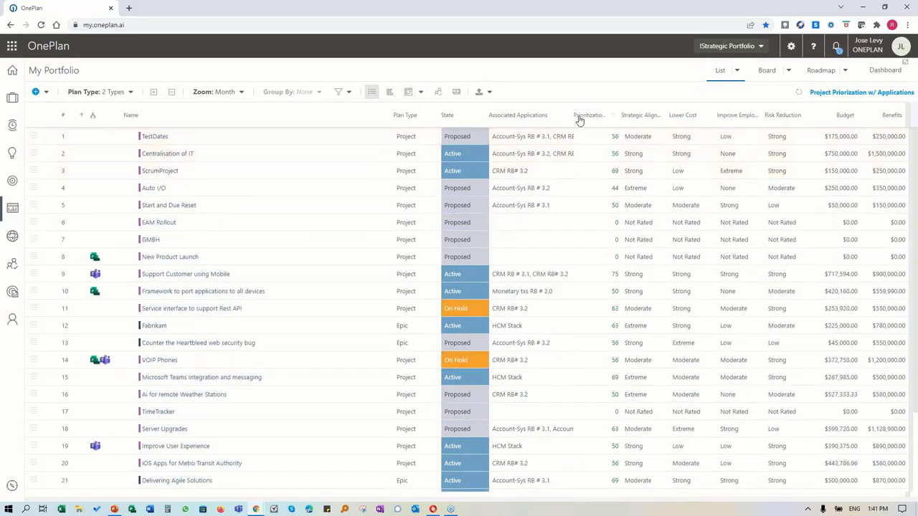
{"action": "mouse_move", "coordinate": [617, 116]}
{"action": "left_mouse_down"}
{"action": "mouse_move", "coordinate": [637, 117]}
{"action": "mouse_move", "coordinate": [625, 119]}
{"action": "left_mouse_up"}
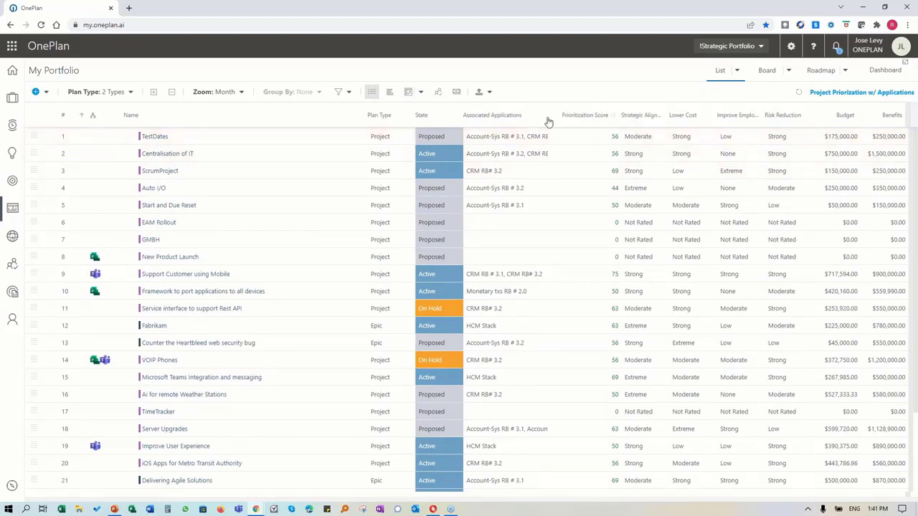
{"action": "left_click_drag", "start_coordinate": [545, 116], "coordinate": [574, 117]}
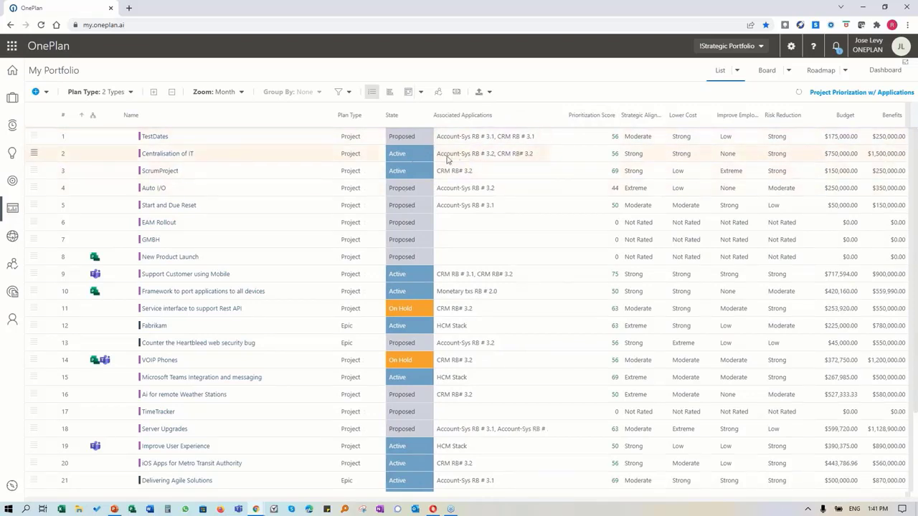
{"action": "left_click", "coordinate": [146, 138]}
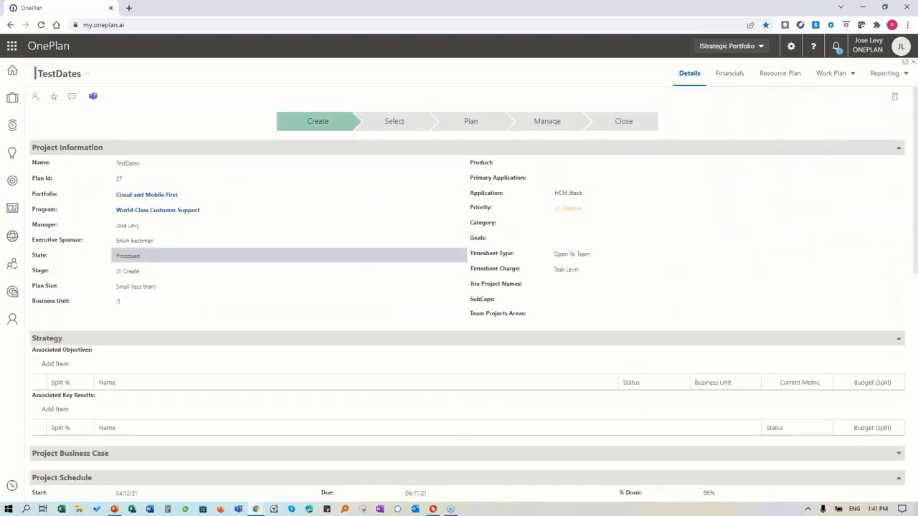
Step: Set the TestDates project's product to ePayments
{"action": "left_click", "coordinate": [557, 167]}
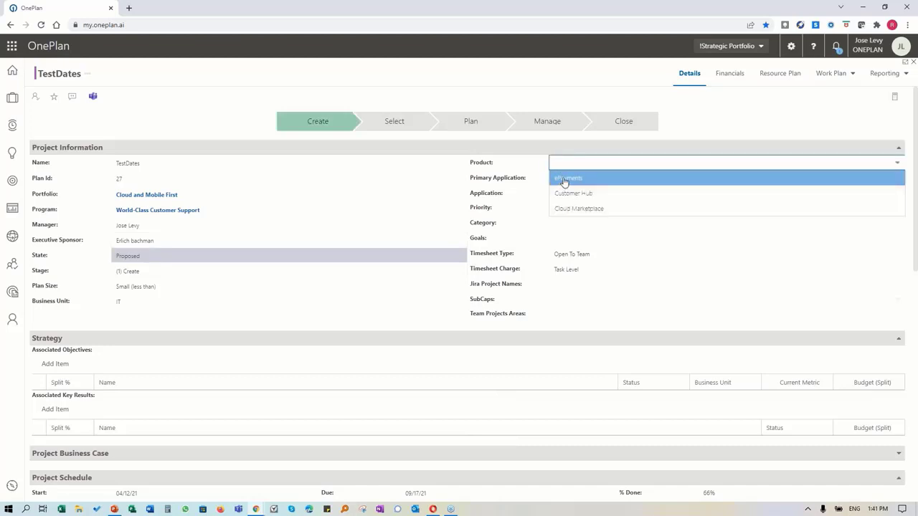
{"action": "left_click", "coordinate": [561, 180]}
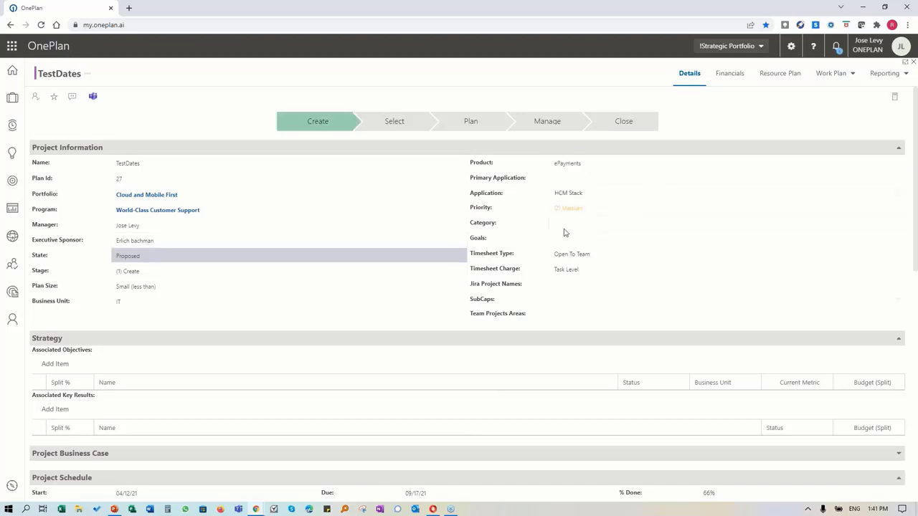
{"action": "scroll", "coordinate": [232, 293], "scroll_direction": "down", "scroll_amount": 2}
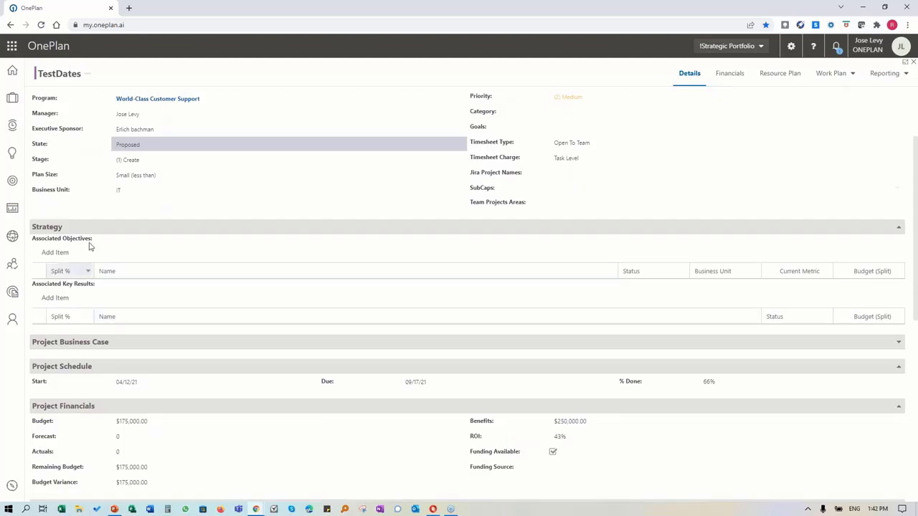
{"action": "scroll", "coordinate": [96, 317], "scroll_direction": "down", "scroll_amount": 2}
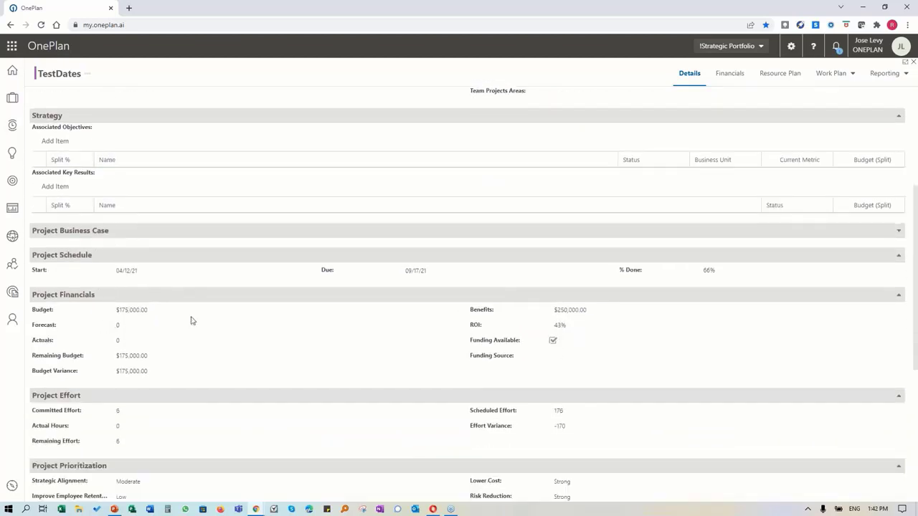
Step: Review the business case, schedule, financials and EA Strategy sections of TestDates
{"action": "left_click", "coordinate": [899, 231]}
{"action": "left_click", "coordinate": [900, 232]}
{"action": "scroll", "coordinate": [535, 314], "scroll_direction": "down", "scroll_amount": 1}
{"action": "scroll", "coordinate": [535, 314], "scroll_direction": "down", "scroll_amount": 3}
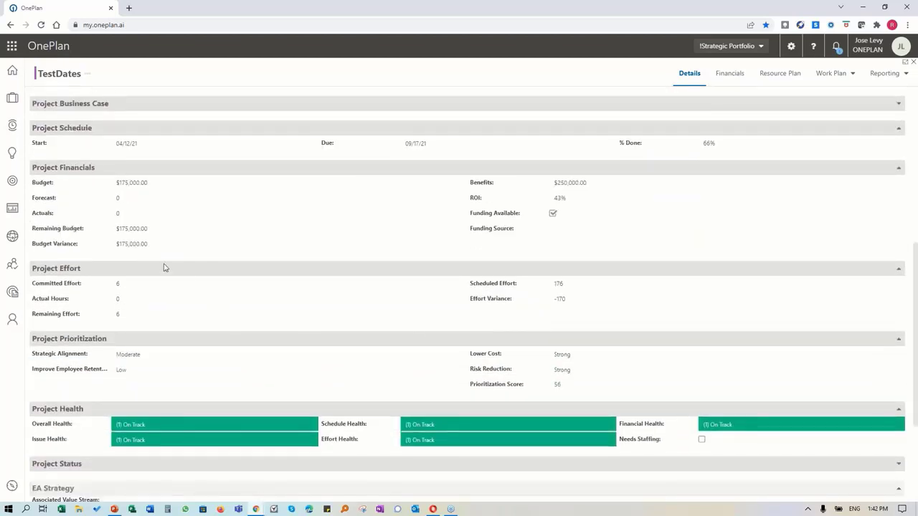
{"action": "scroll", "coordinate": [163, 268], "scroll_direction": "down", "scroll_amount": 4}
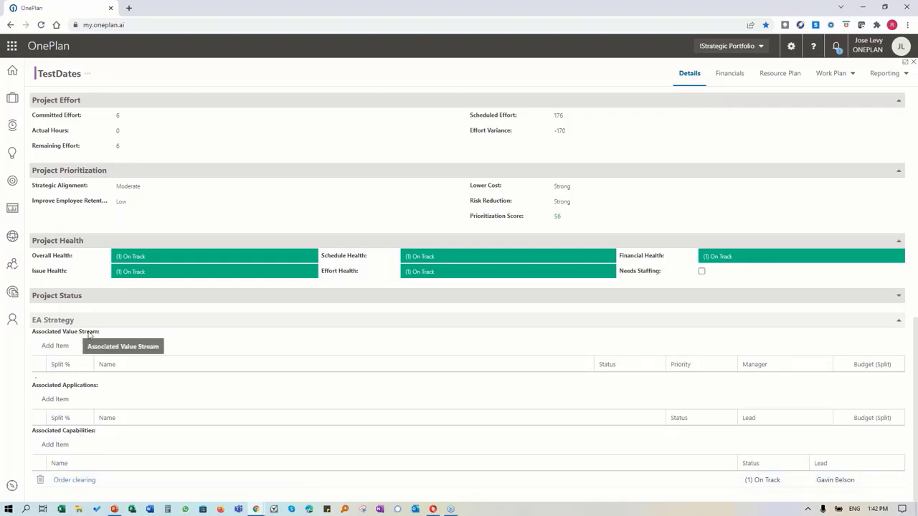
{"action": "scroll", "coordinate": [155, 337], "scroll_direction": "up", "scroll_amount": 4}
{"action": "scroll", "coordinate": [155, 337], "scroll_direction": "up", "scroll_amount": 5}
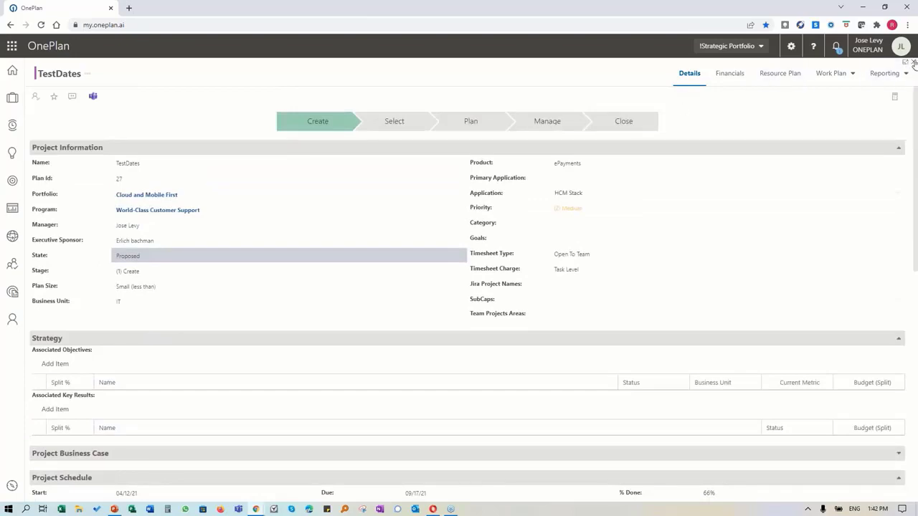
Step: Close TestDates, sort by Prioritization Score, and pick Project Priorization w/ Capabilities
{"action": "left_click", "coordinate": [914, 63]}
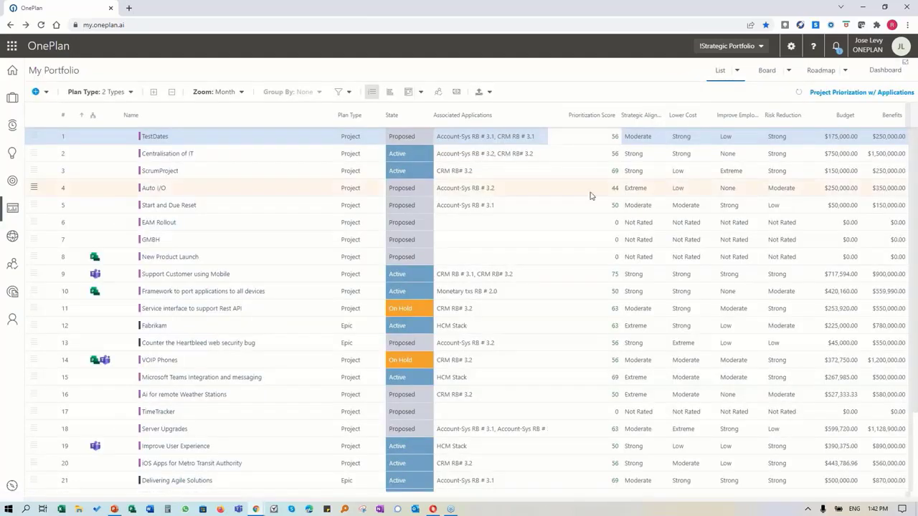
{"action": "left_click", "coordinate": [600, 117]}
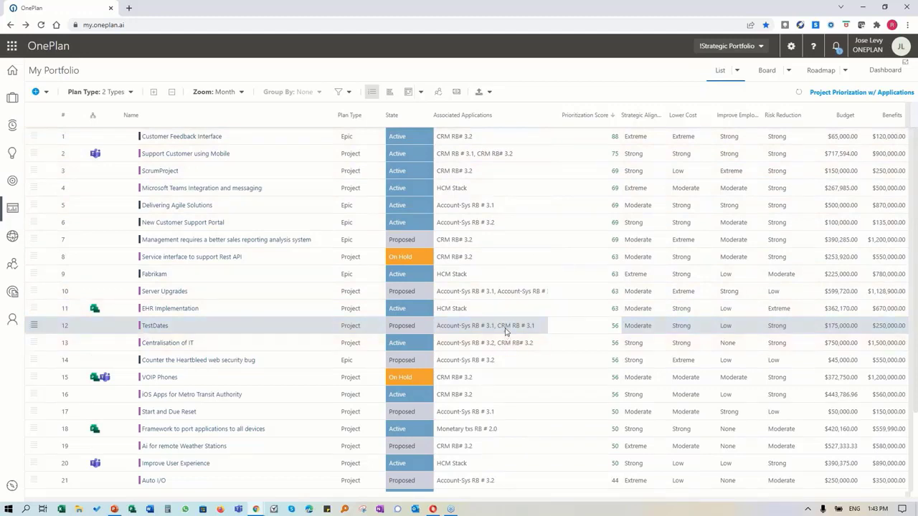
{"action": "left_click", "coordinate": [737, 70]}
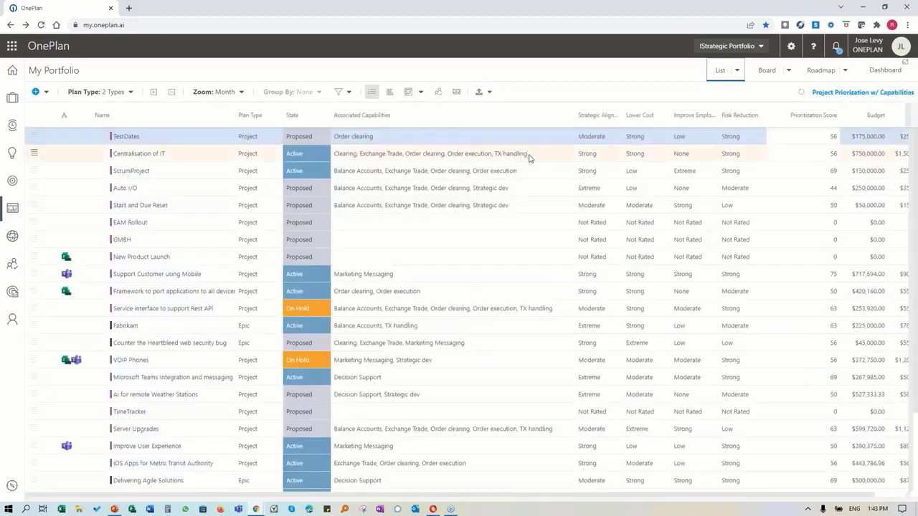
Step: Rank projects by Prioritization Score, highest first, and inspect Centralisation of IT's associated capabilities
{"action": "left_click", "coordinate": [371, 94]}
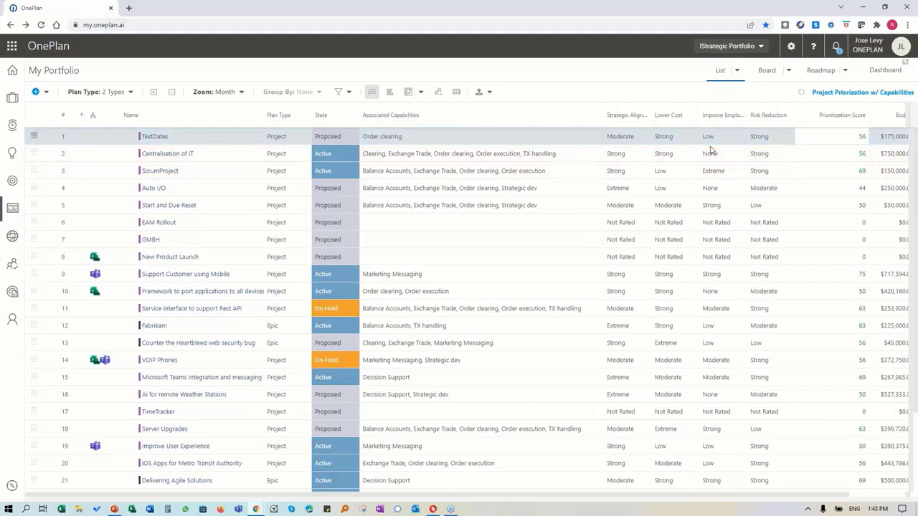
{"action": "left_click", "coordinate": [839, 115]}
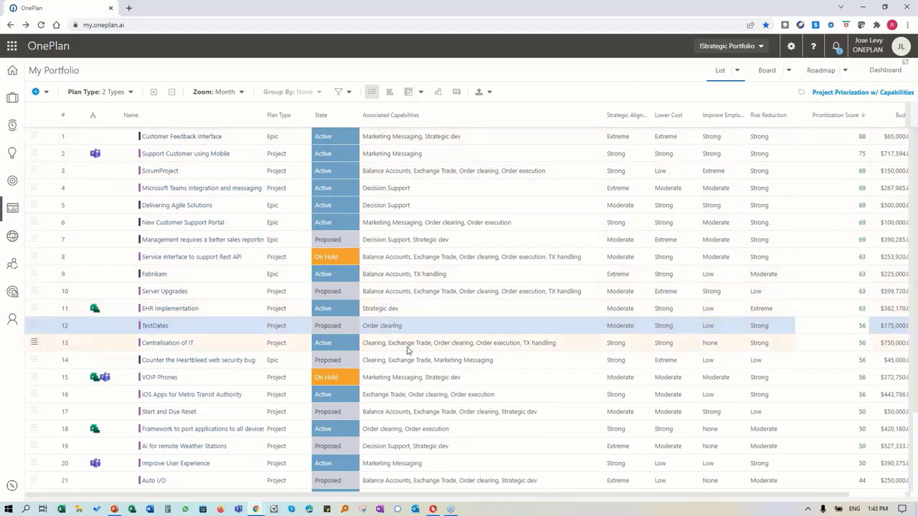
{"action": "left_click", "coordinate": [545, 348]}
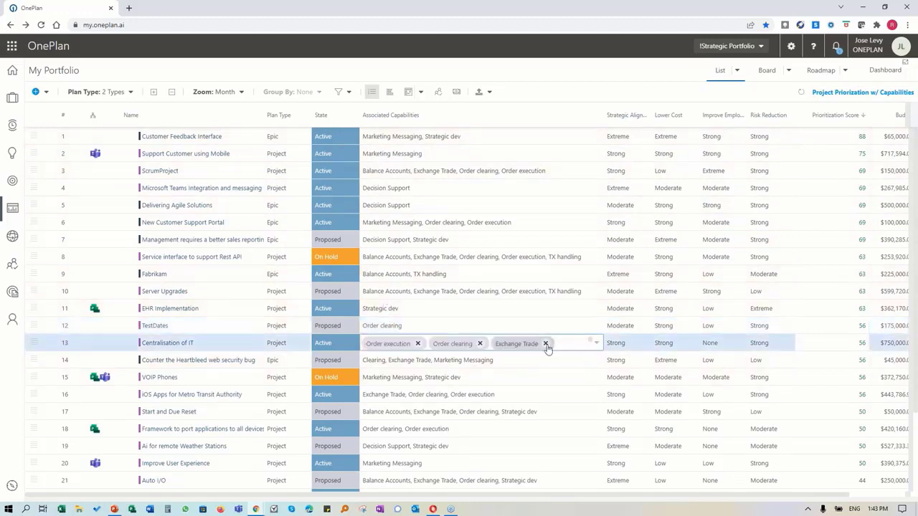
{"action": "left_click", "coordinate": [595, 344]}
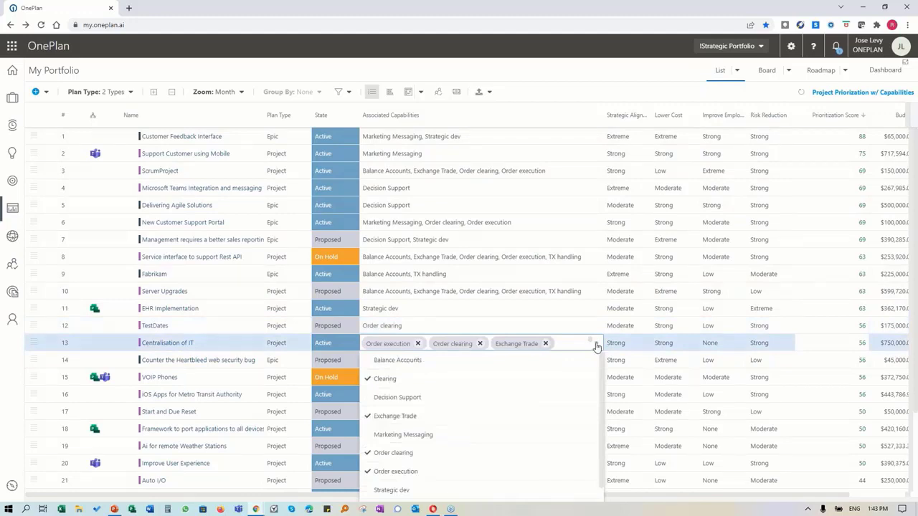
{"action": "left_click", "coordinate": [596, 345]}
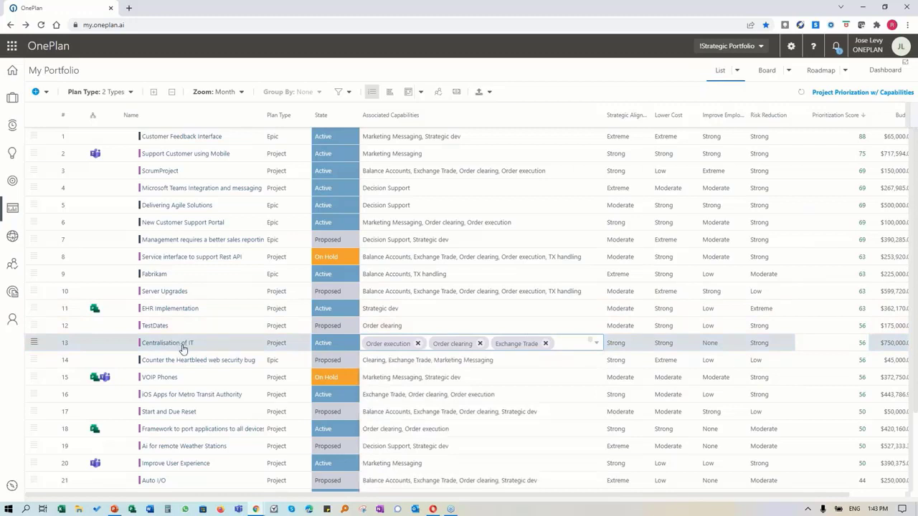
{"action": "left_click", "coordinate": [739, 73]}
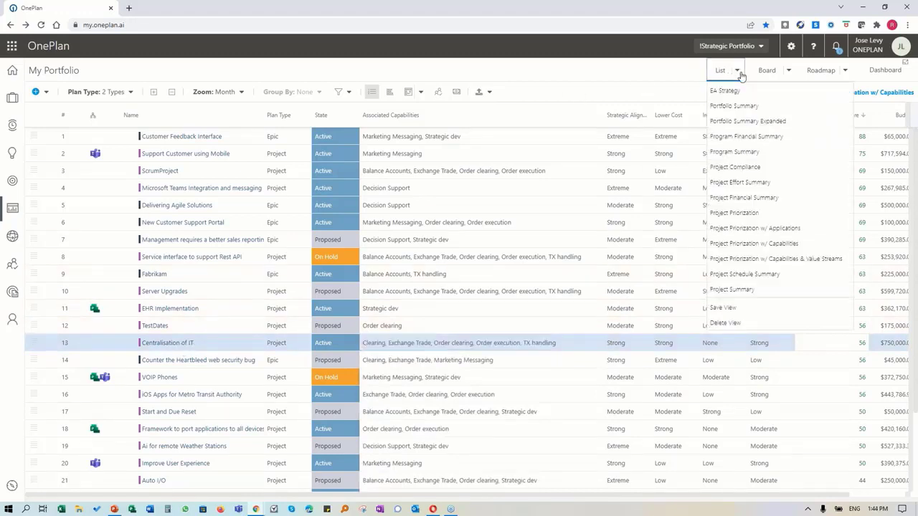
Step: Load the Project Priorization w/ Capabilities & Value Streams view, sort by Associated Value Streams, and select Centralisation of IT
{"action": "left_click", "coordinate": [755, 259]}
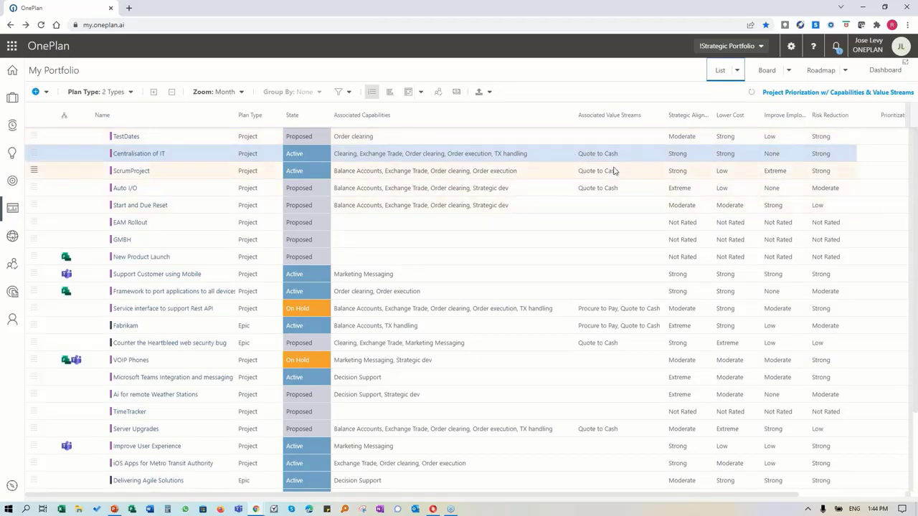
{"action": "left_click", "coordinate": [602, 116]}
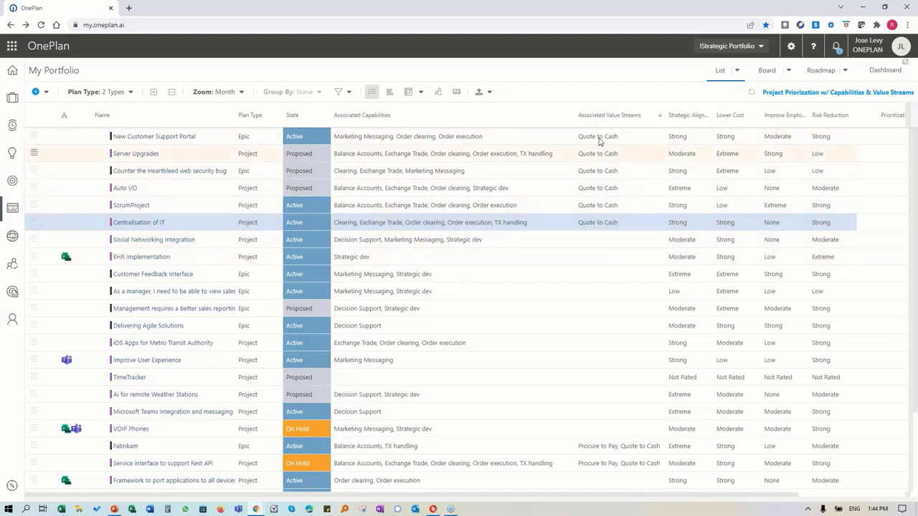
{"action": "left_click", "coordinate": [161, 227]}
{"action": "scroll", "coordinate": [63, 434], "scroll_direction": "down", "scroll_amount": 3}
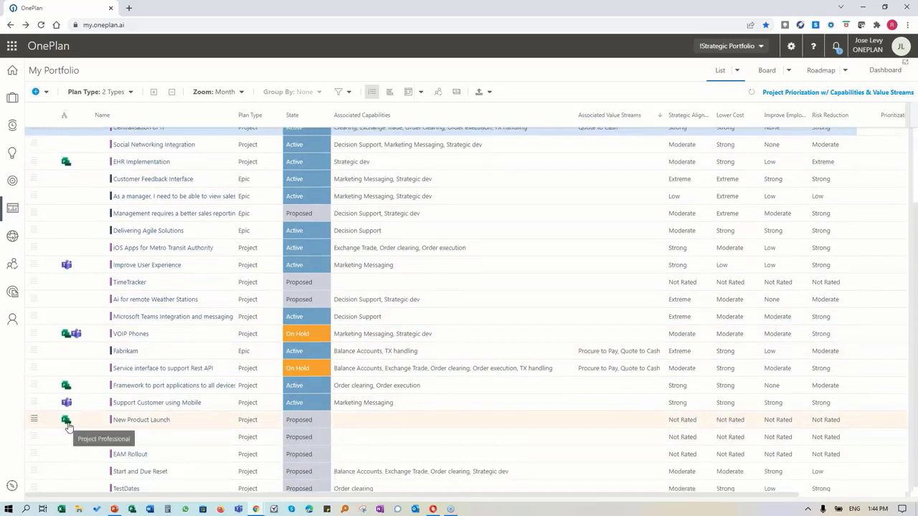
{"action": "scroll", "coordinate": [66, 426], "scroll_direction": "down", "scroll_amount": 1}
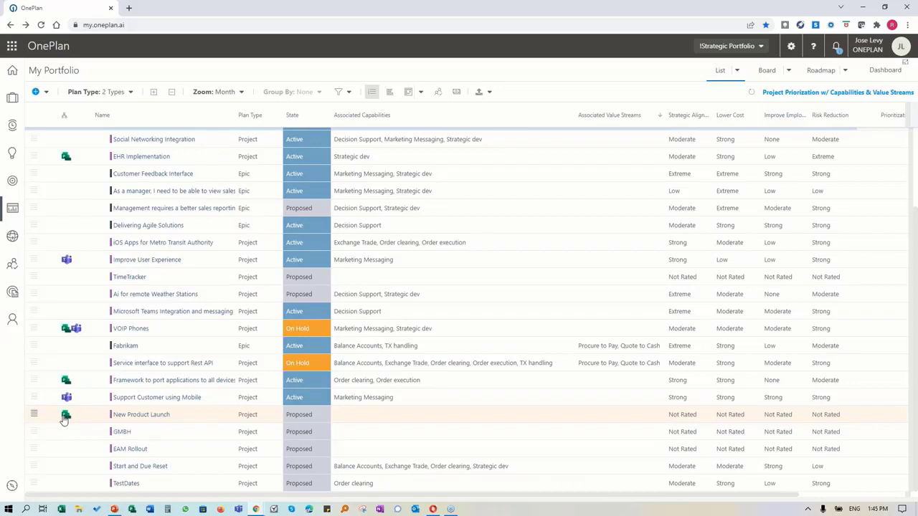
{"action": "scroll", "coordinate": [64, 420], "scroll_direction": "up", "scroll_amount": 3}
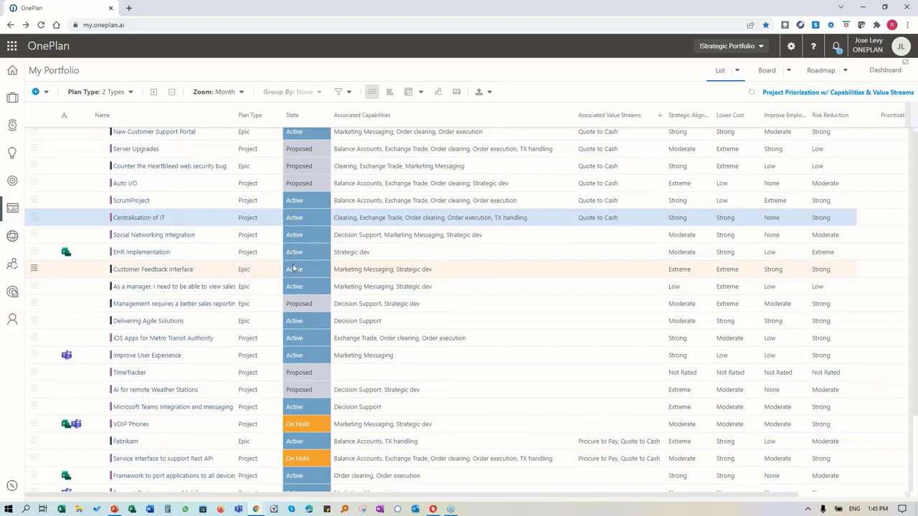
{"action": "scroll", "coordinate": [293, 268], "scroll_direction": "up", "scroll_amount": 1}
{"action": "left_click", "coordinate": [131, 223]}
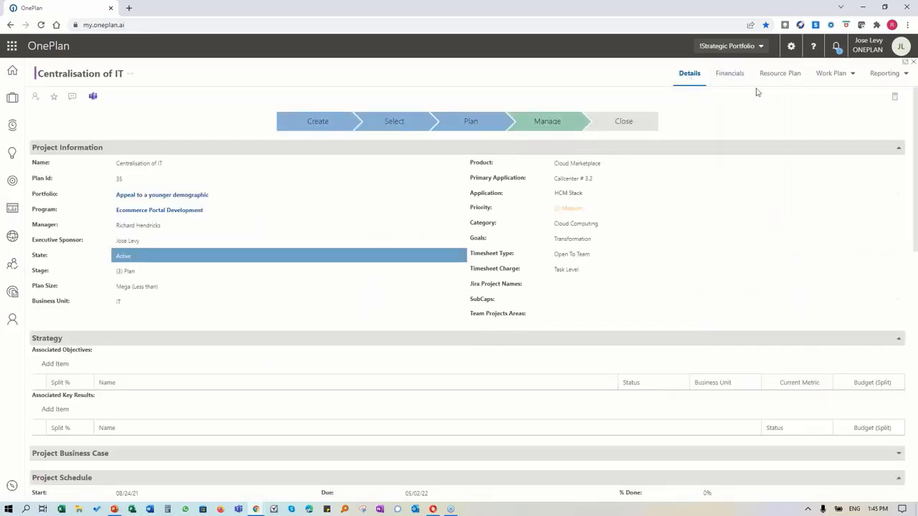
{"action": "left_click", "coordinate": [850, 76]}
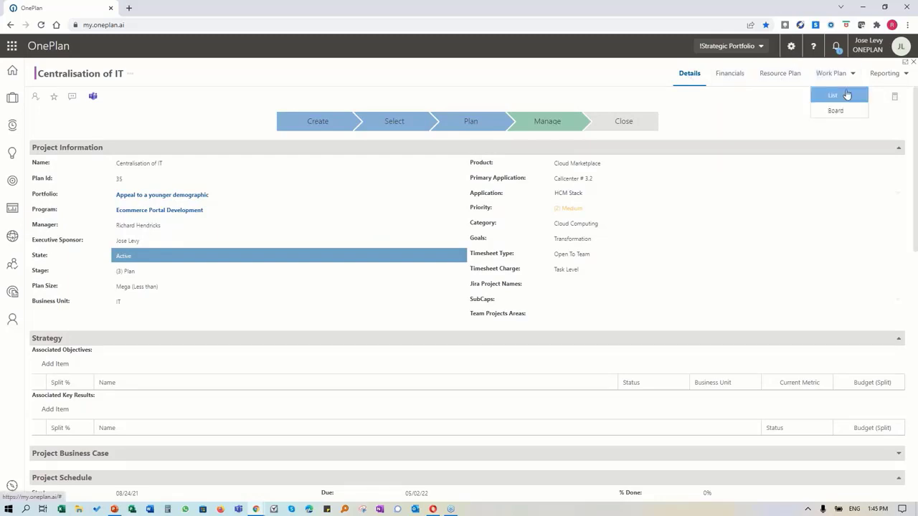
{"action": "left_click", "coordinate": [621, 71]}
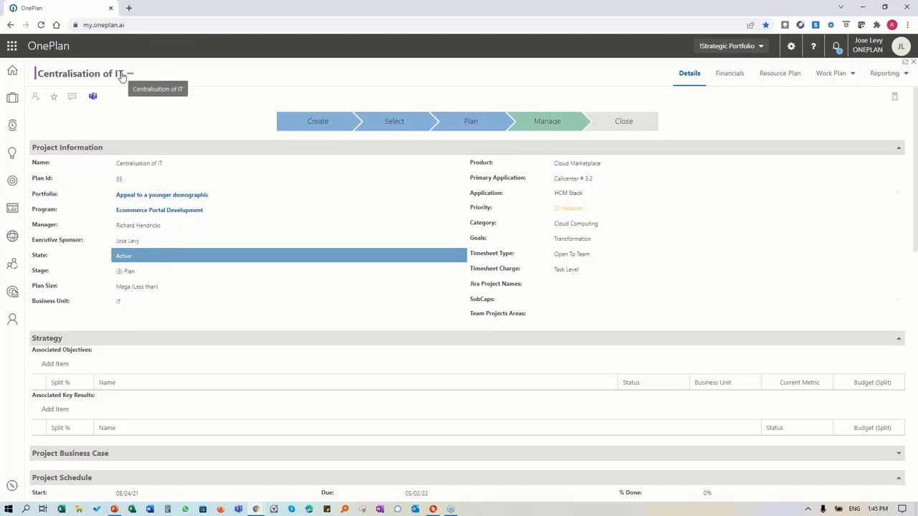
{"action": "scroll", "coordinate": [160, 258], "scroll_direction": "down", "scroll_amount": 4}
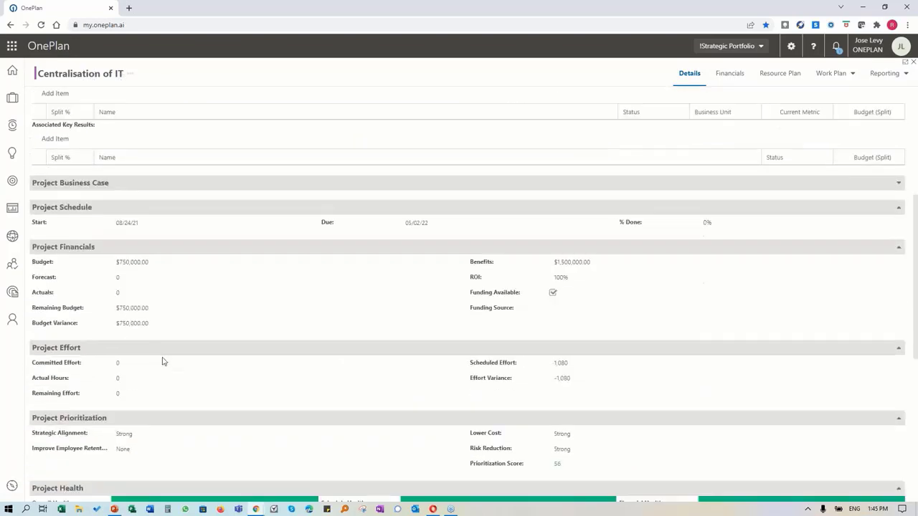
{"action": "scroll", "coordinate": [162, 361], "scroll_direction": "down", "scroll_amount": 5}
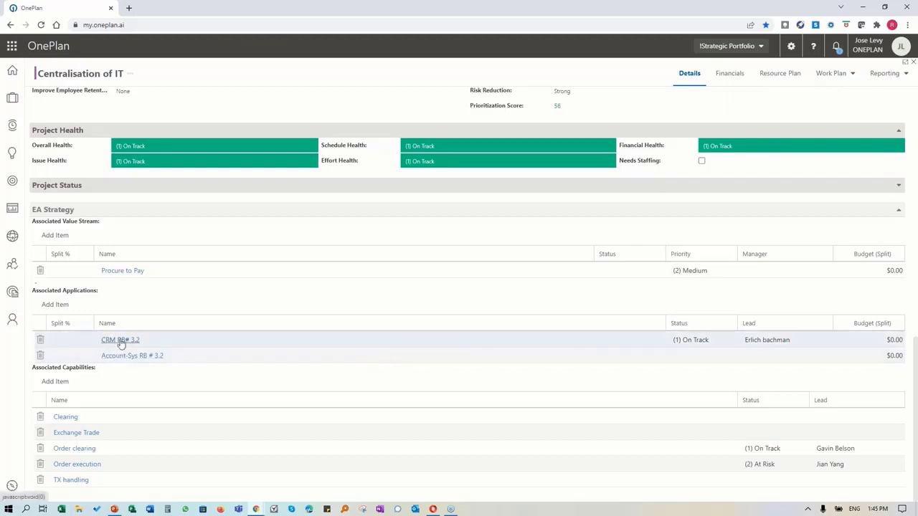
{"action": "scroll", "coordinate": [121, 344], "scroll_direction": "up", "scroll_amount": 1}
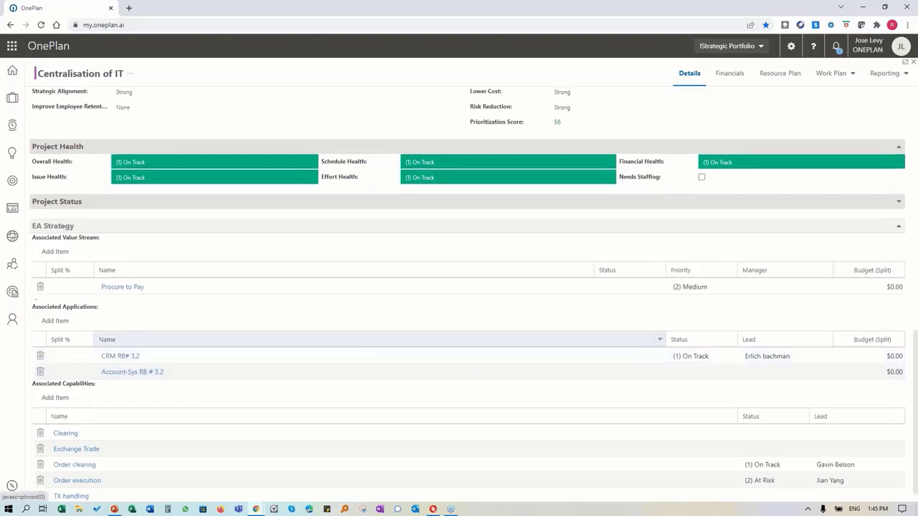
{"action": "left_click", "coordinate": [12, 209]}
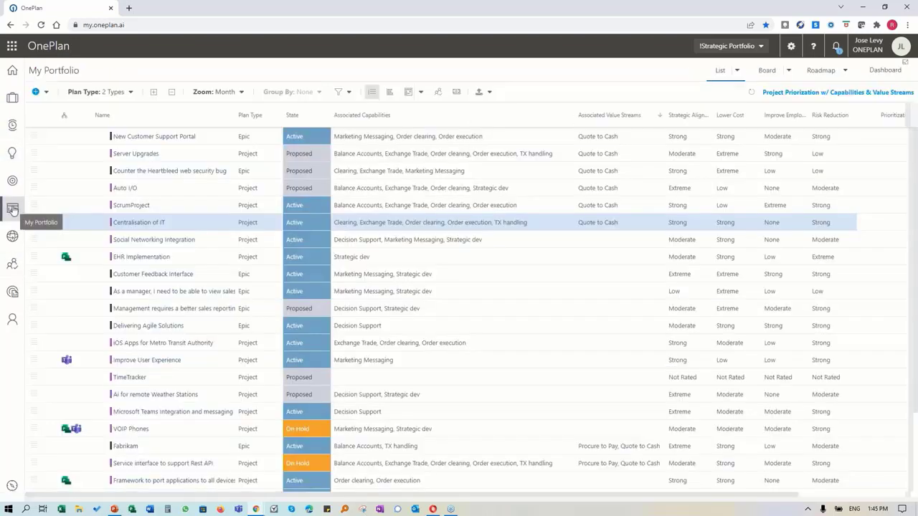
Step: Open the EAMOP Applications table from the Dashboard and peek at Account-Sys RB # 3.1
{"action": "left_click", "coordinate": [882, 70]}
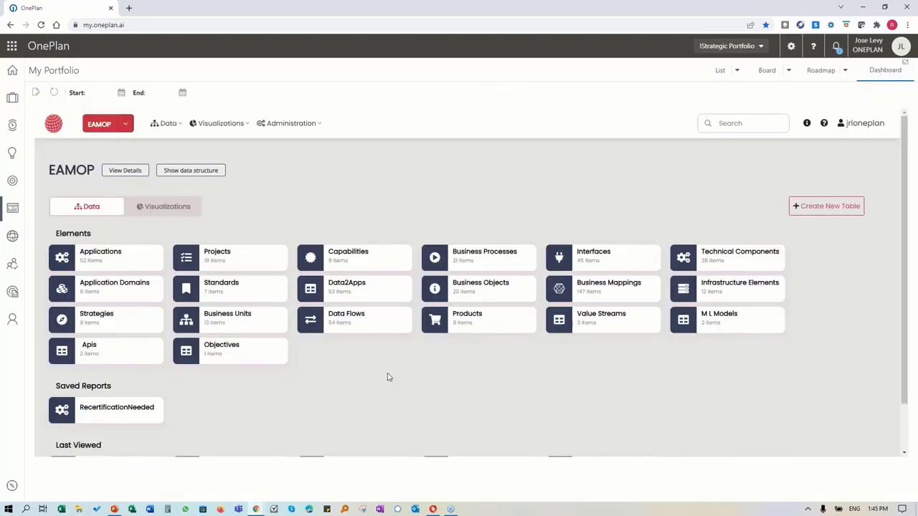
{"action": "mouse_move", "coordinate": [88, 259]}
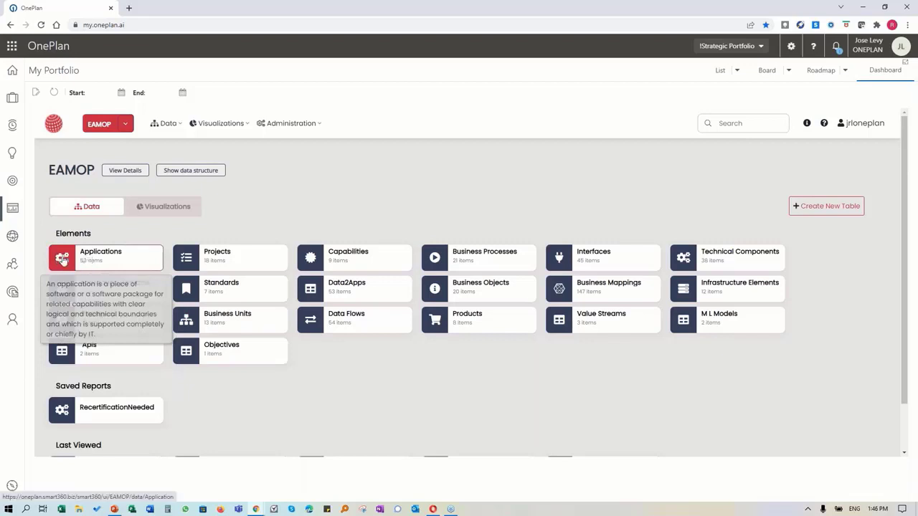
{"action": "left_click", "coordinate": [62, 259]}
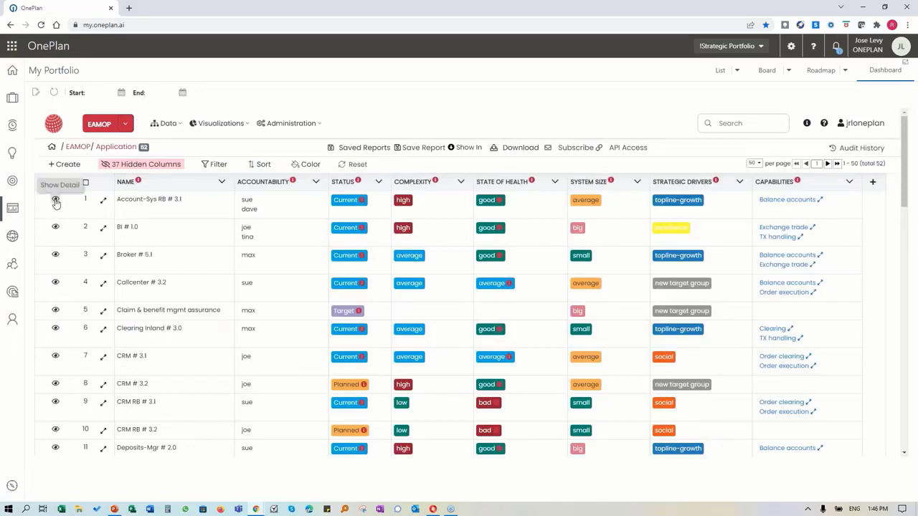
{"action": "left_click", "coordinate": [103, 203]}
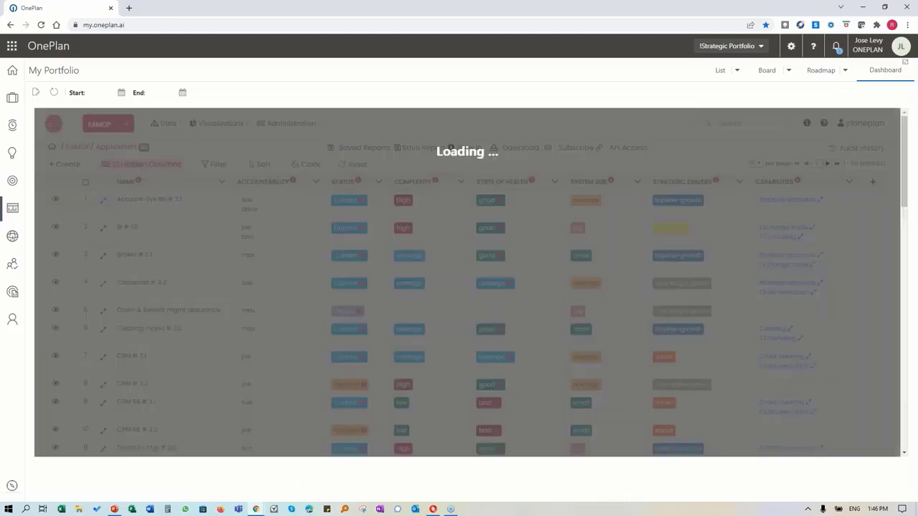
Step: Expand Account-Sys RB # 3.1's Business Mappings and businessObjectAssociations sections
{"action": "scroll", "coordinate": [337, 333], "scroll_direction": "down", "scroll_amount": 1}
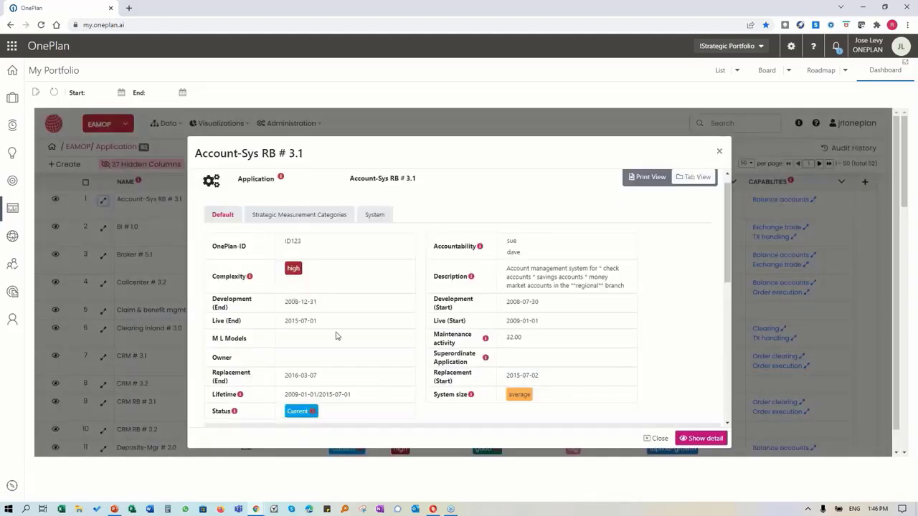
{"action": "scroll", "coordinate": [336, 335], "scroll_direction": "up", "scroll_amount": 1}
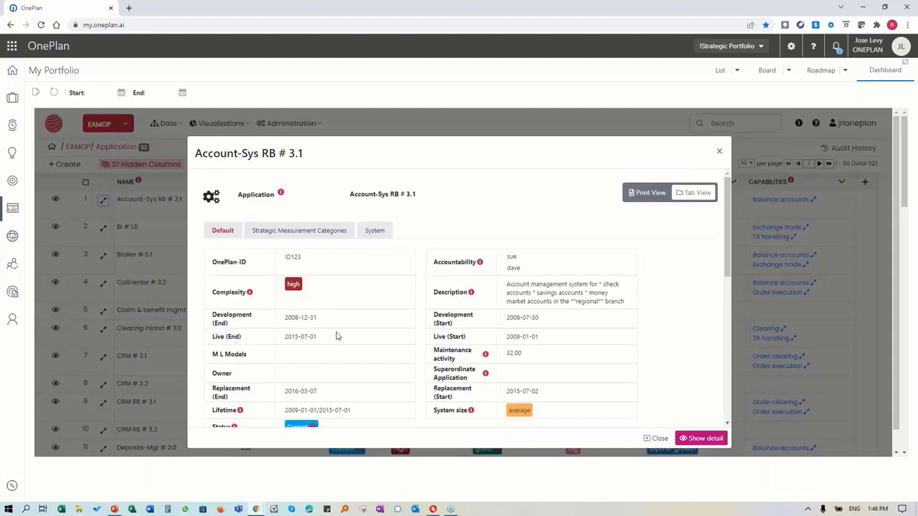
{"action": "scroll", "coordinate": [336, 335], "scroll_direction": "down", "scroll_amount": 4}
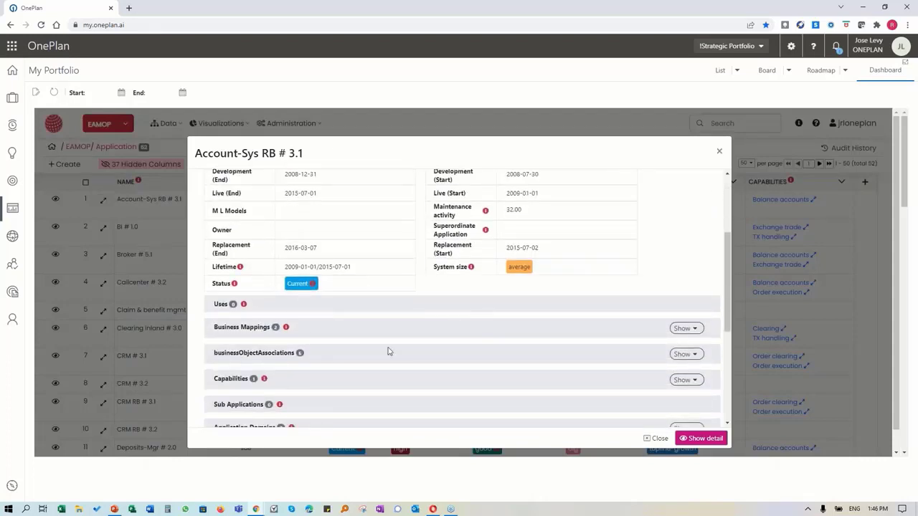
{"action": "left_click", "coordinate": [681, 329]}
{"action": "scroll", "coordinate": [660, 345], "scroll_direction": "down", "scroll_amount": 3}
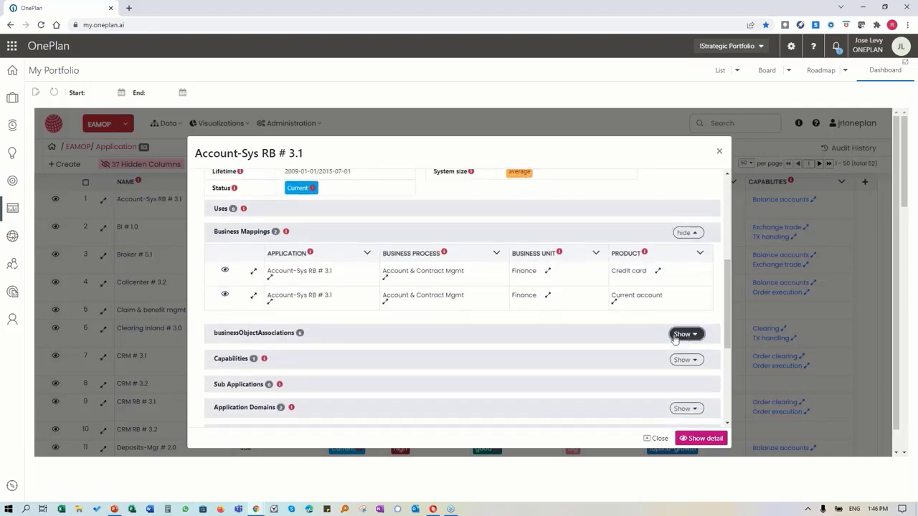
{"action": "left_click", "coordinate": [680, 335]}
{"action": "scroll", "coordinate": [622, 335], "scroll_direction": "down", "scroll_amount": 2}
{"action": "scroll", "coordinate": [622, 334], "scroll_direction": "down", "scroll_amount": 3}
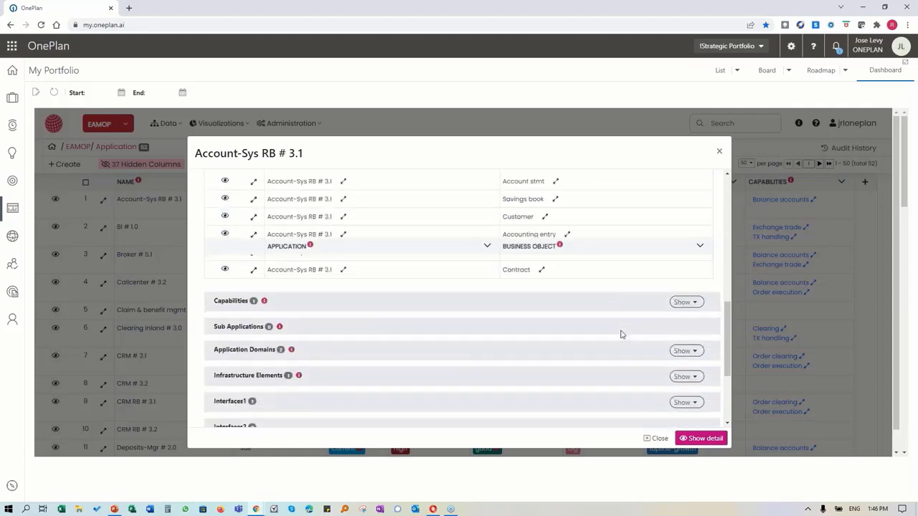
{"action": "scroll", "coordinate": [570, 355], "scroll_direction": "down", "scroll_amount": 1}
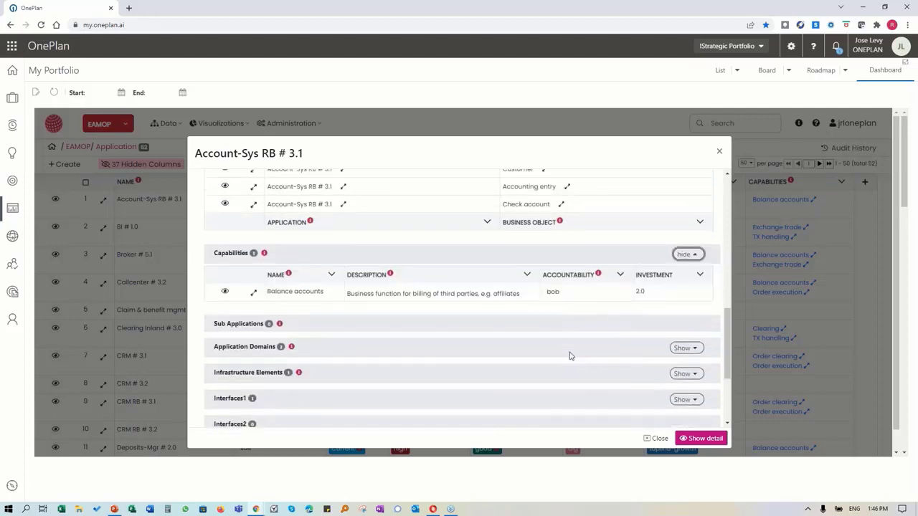
Step: Peek at the Balance accounts capability and list the applications supporting it
{"action": "left_click", "coordinate": [252, 295]}
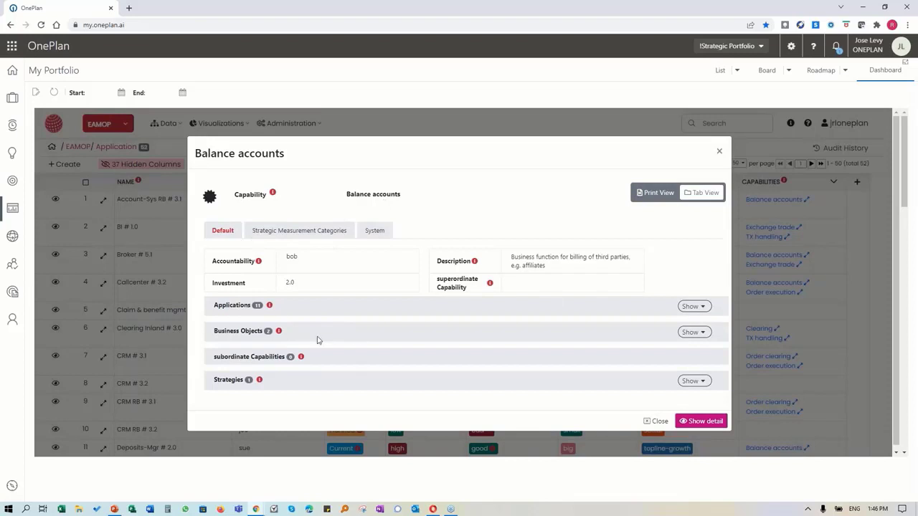
{"action": "left_click", "coordinate": [693, 306]}
{"action": "scroll", "coordinate": [423, 345], "scroll_direction": "down", "scroll_amount": 2}
{"action": "scroll", "coordinate": [416, 349], "scroll_direction": "down", "scroll_amount": 3}
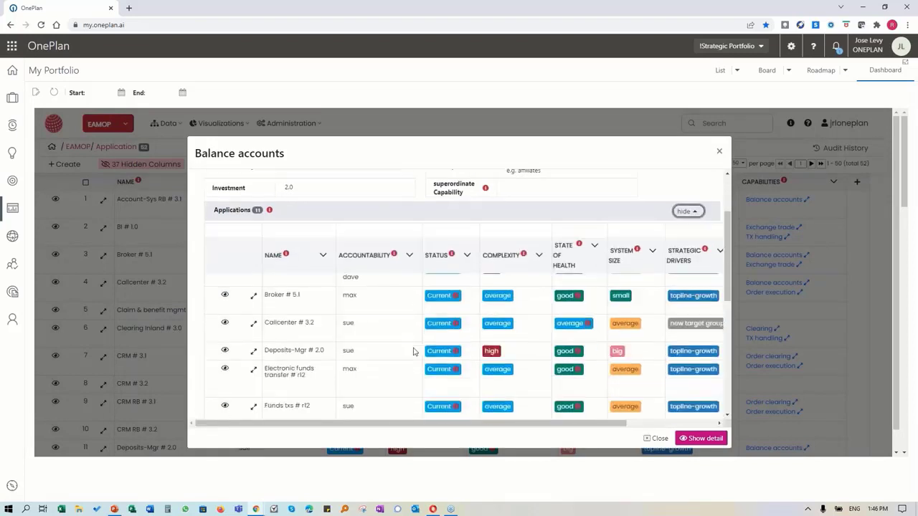
{"action": "scroll", "coordinate": [414, 351], "scroll_direction": "up", "scroll_amount": 3}
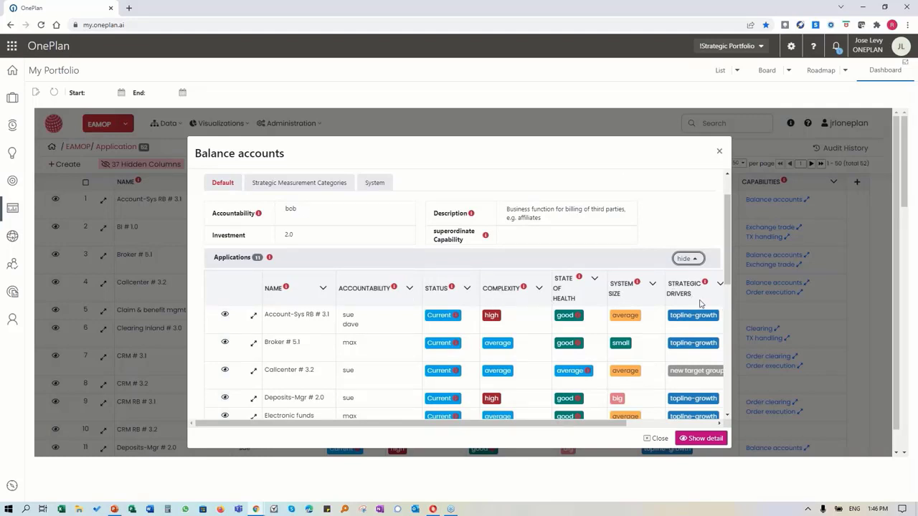
{"action": "scroll", "coordinate": [701, 304], "scroll_direction": "down", "scroll_amount": 1}
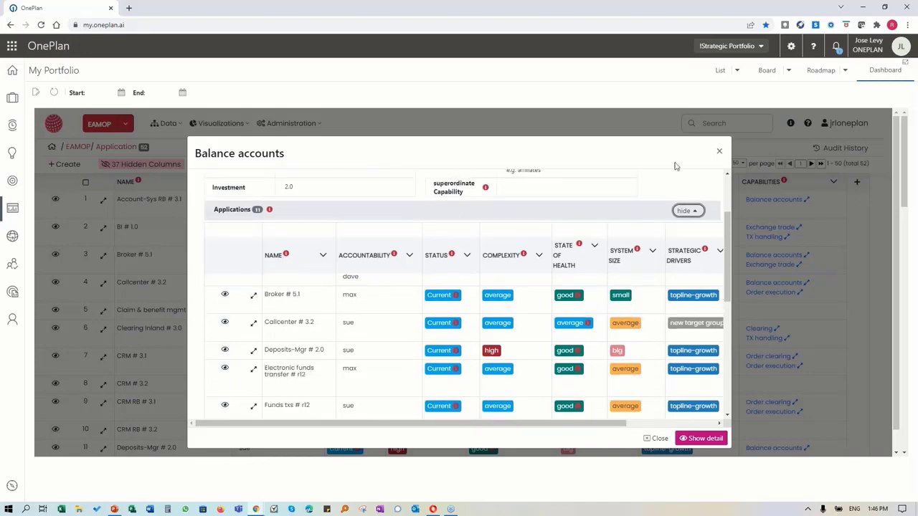
Step: Close the Balance accounts details and open BI # 1.0 for editing
{"action": "left_click", "coordinate": [718, 152]}
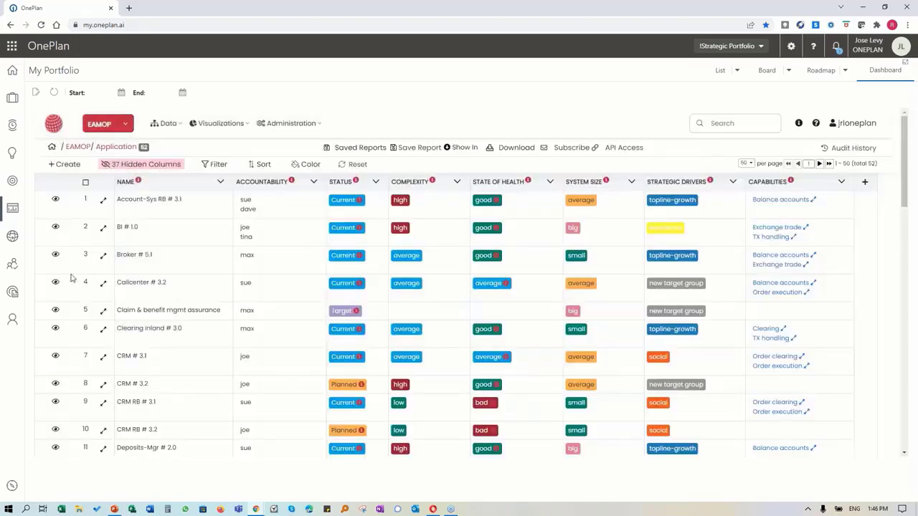
{"action": "left_click", "coordinate": [55, 228]}
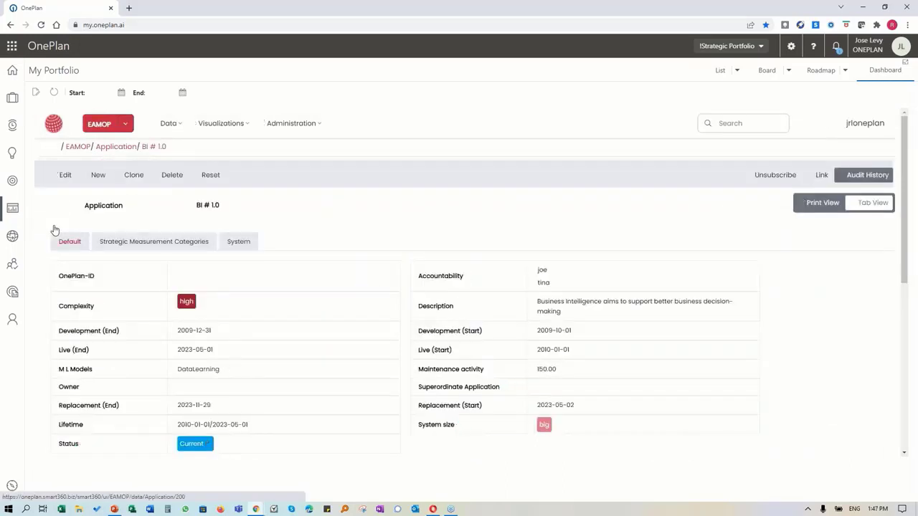
{"action": "left_click", "coordinate": [62, 174]}
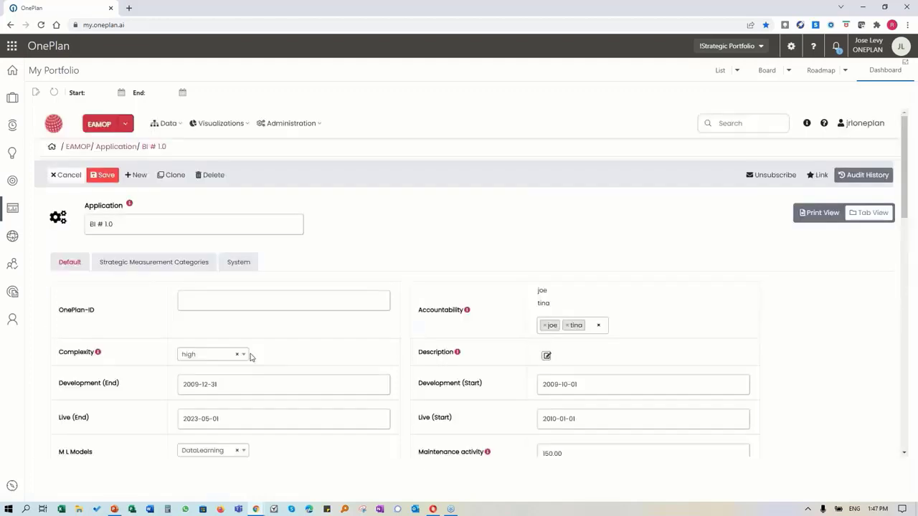
Step: Check the ML model dropdown options on BI # 1.0 without changing them
{"action": "scroll", "coordinate": [275, 343], "scroll_direction": "down", "scroll_amount": 2}
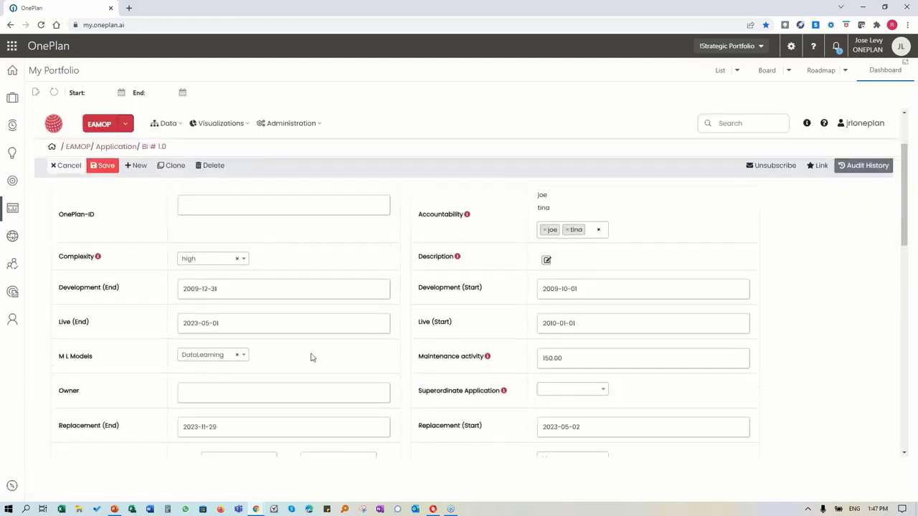
{"action": "scroll", "coordinate": [311, 357], "scroll_direction": "down", "scroll_amount": 1}
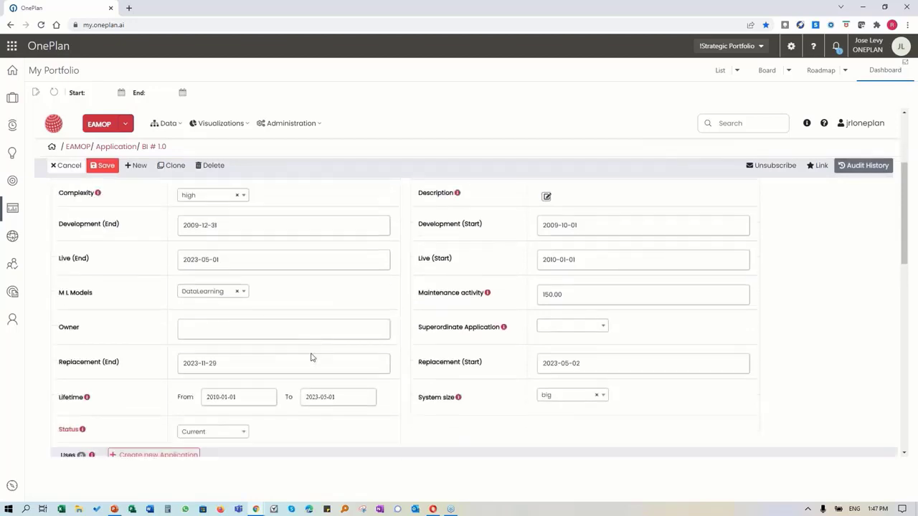
{"action": "left_click", "coordinate": [244, 291]}
{"action": "left_click", "coordinate": [244, 291]}
Step: Enter the owner's full name in BI # 1.0's Owner field
{"action": "left_click", "coordinate": [251, 334]}
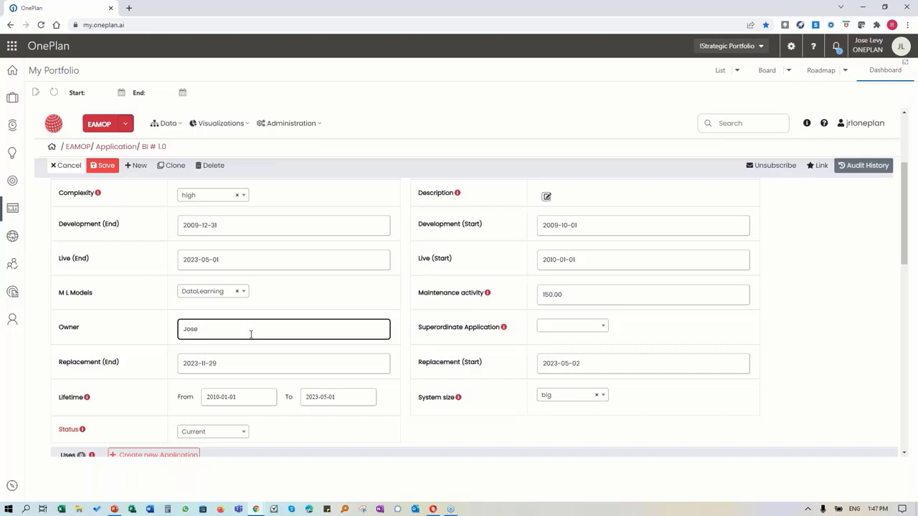
{"action": "scroll", "coordinate": [251, 333], "scroll_direction": "down", "scroll_amount": 3}
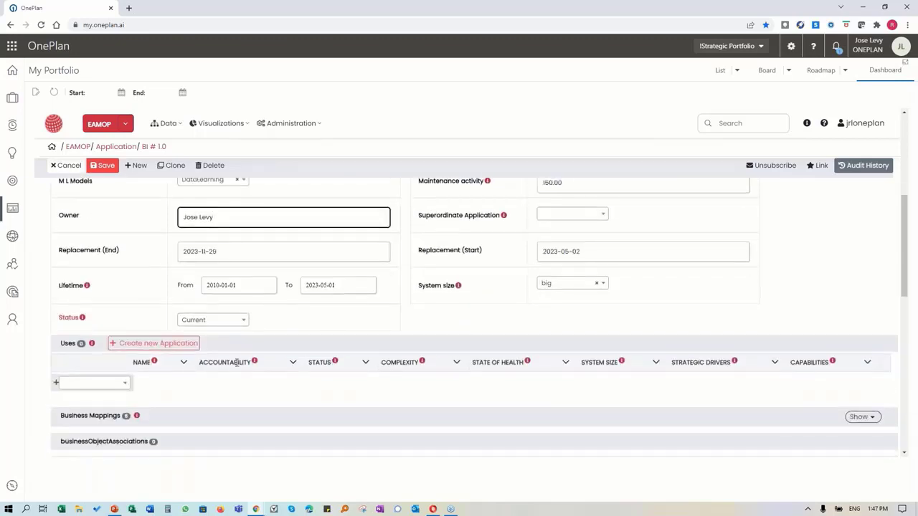
{"action": "scroll", "coordinate": [154, 351], "scroll_direction": "down", "scroll_amount": 1}
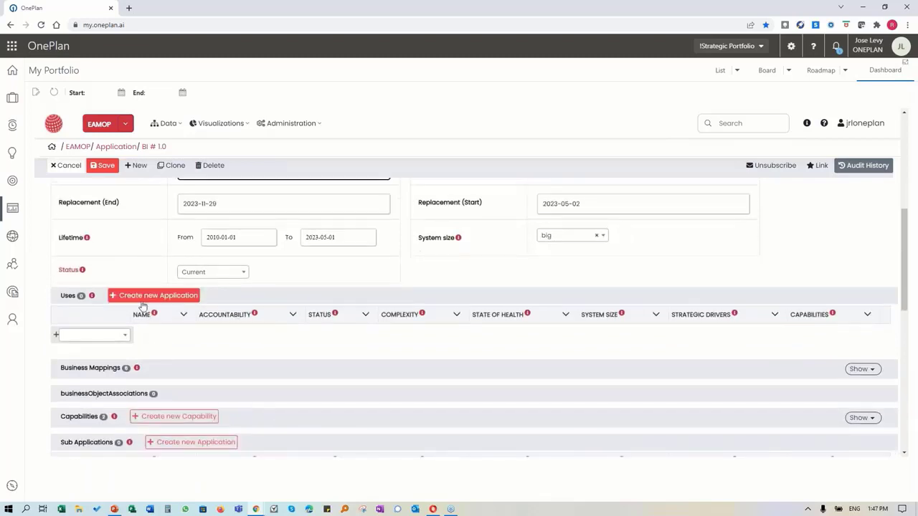
{"action": "scroll", "coordinate": [145, 372], "scroll_direction": "up", "scroll_amount": 5}
{"action": "scroll", "coordinate": [479, 297], "scroll_direction": "up", "scroll_amount": 3}
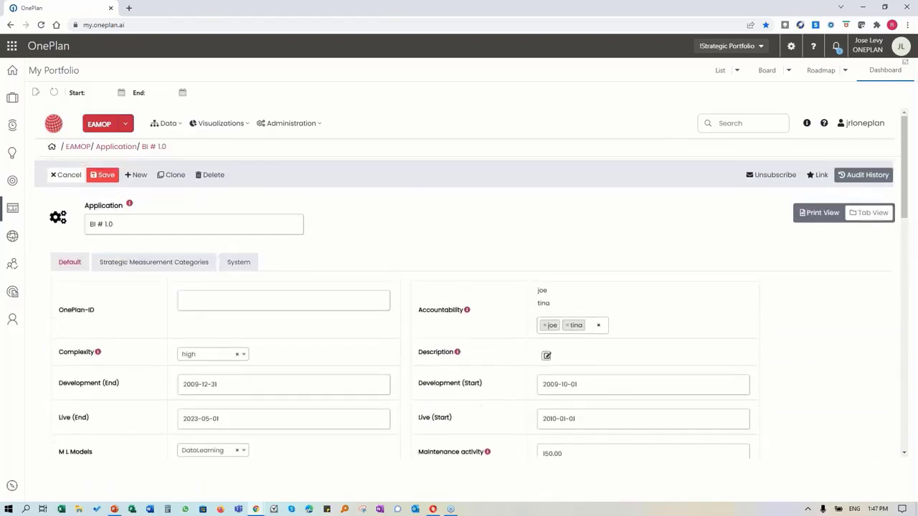
{"action": "scroll", "coordinate": [122, 252], "scroll_direction": "down", "scroll_amount": 10}
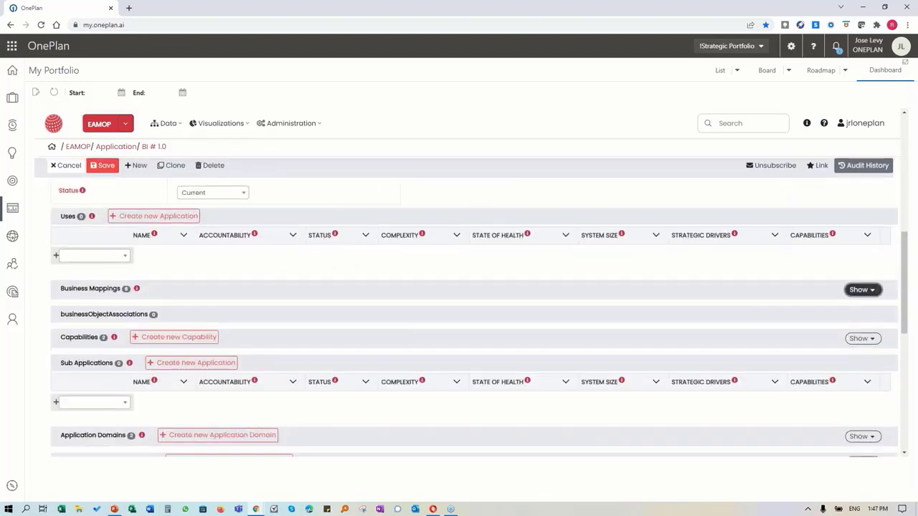
Step: Expand BI # 1.0's Business Mappings section
{"action": "left_click", "coordinate": [863, 289]}
{"action": "scroll", "coordinate": [242, 372], "scroll_direction": "down", "scroll_amount": 1}
{"action": "scroll", "coordinate": [242, 372], "scroll_direction": "down", "scroll_amount": 3}
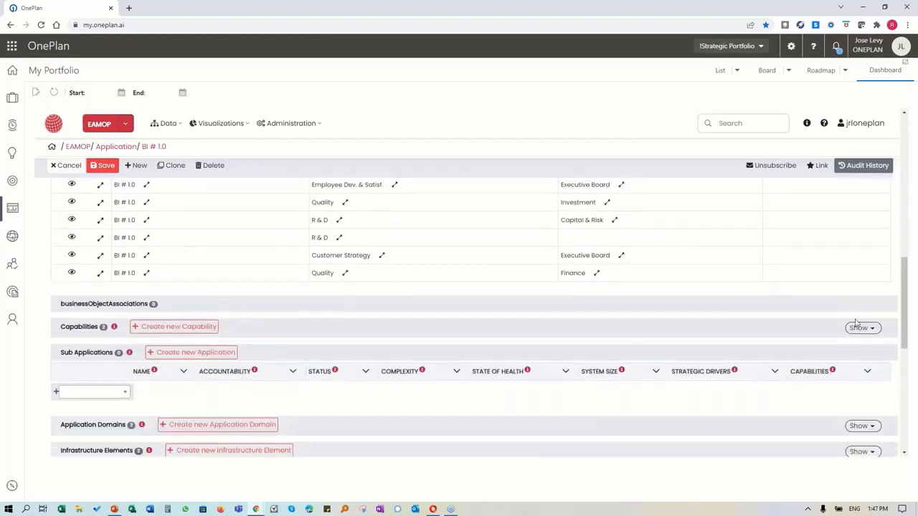
Step: Show and review BI # 1.0's linked capabilities, then cancel edit mode without saving
{"action": "left_click", "coordinate": [863, 327]}
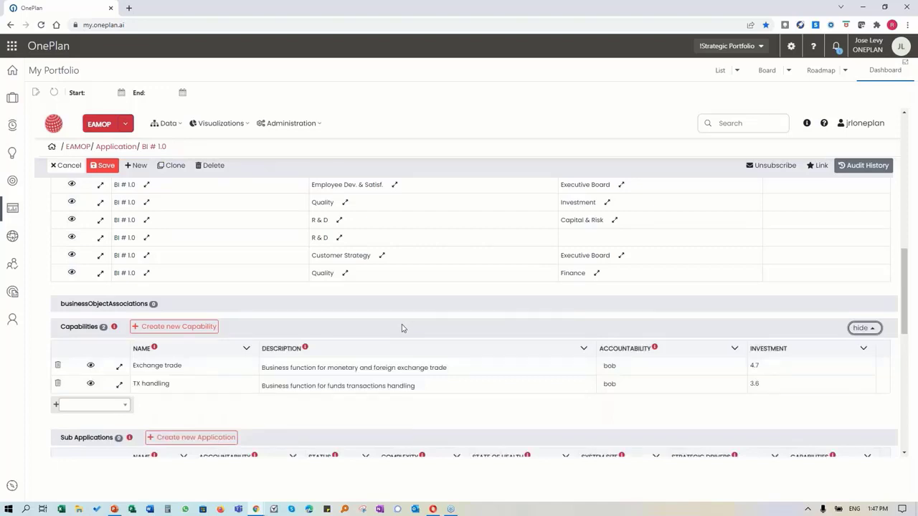
{"action": "scroll", "coordinate": [402, 328], "scroll_direction": "down", "scroll_amount": 1}
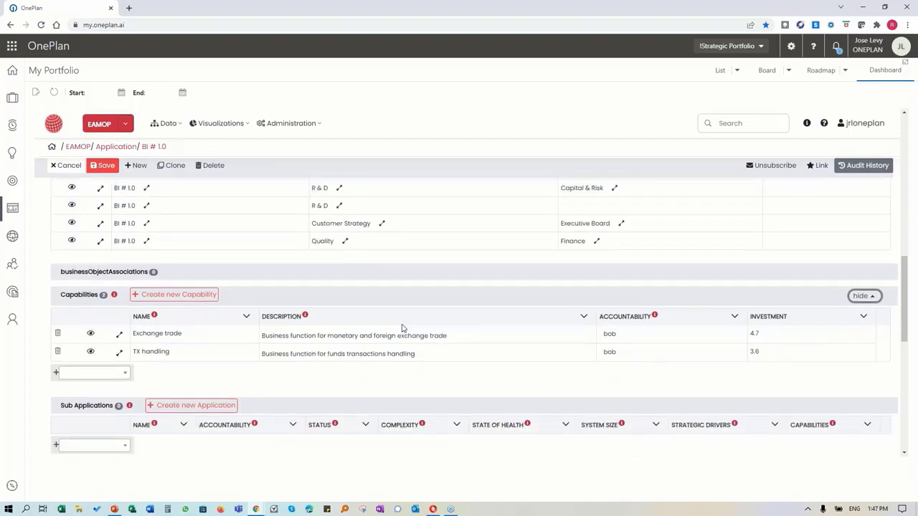
{"action": "scroll", "coordinate": [402, 328], "scroll_direction": "down", "scroll_amount": 3}
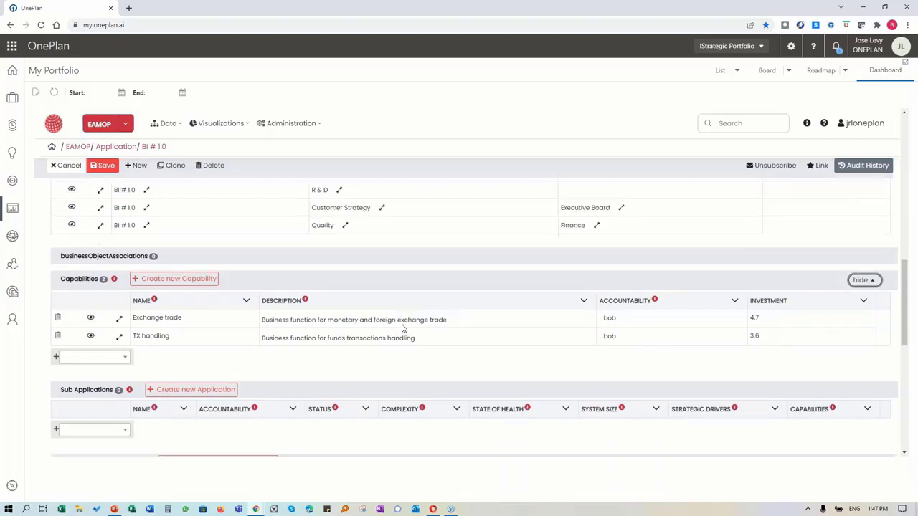
{"action": "scroll", "coordinate": [388, 383], "scroll_direction": "down", "scroll_amount": 2}
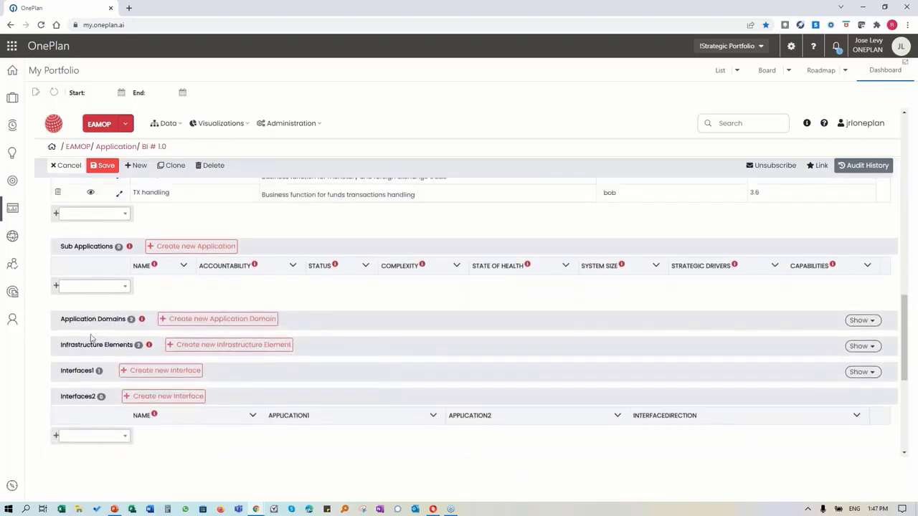
{"action": "scroll", "coordinate": [86, 396], "scroll_direction": "down", "scroll_amount": 1}
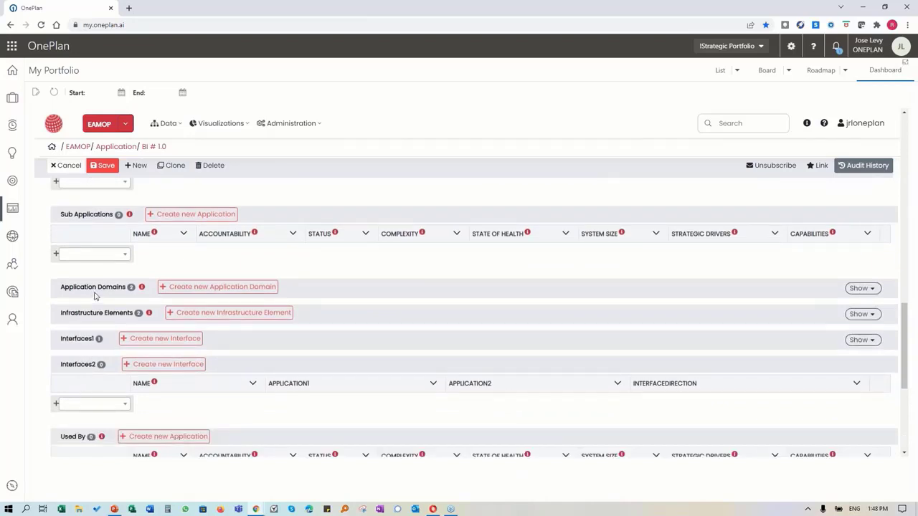
{"action": "scroll", "coordinate": [95, 295], "scroll_direction": "down", "scroll_amount": 3}
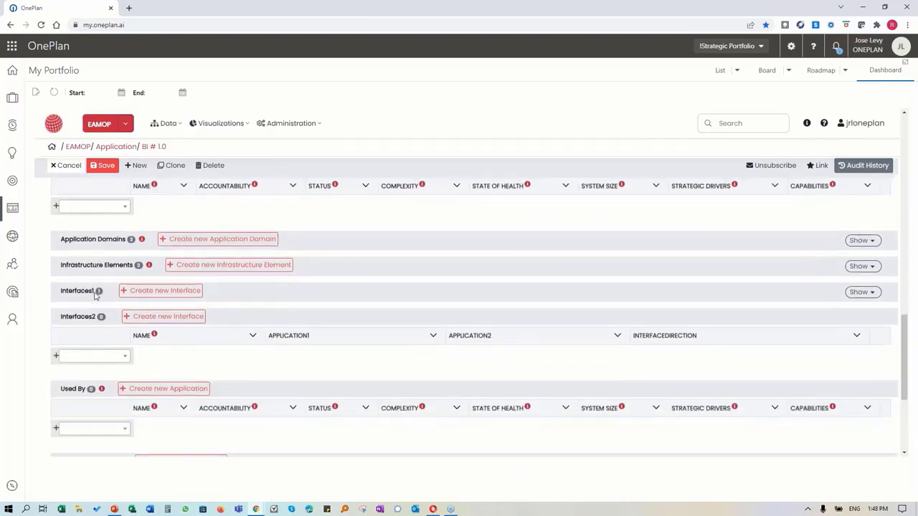
{"action": "scroll", "coordinate": [94, 296], "scroll_direction": "down", "scroll_amount": 5}
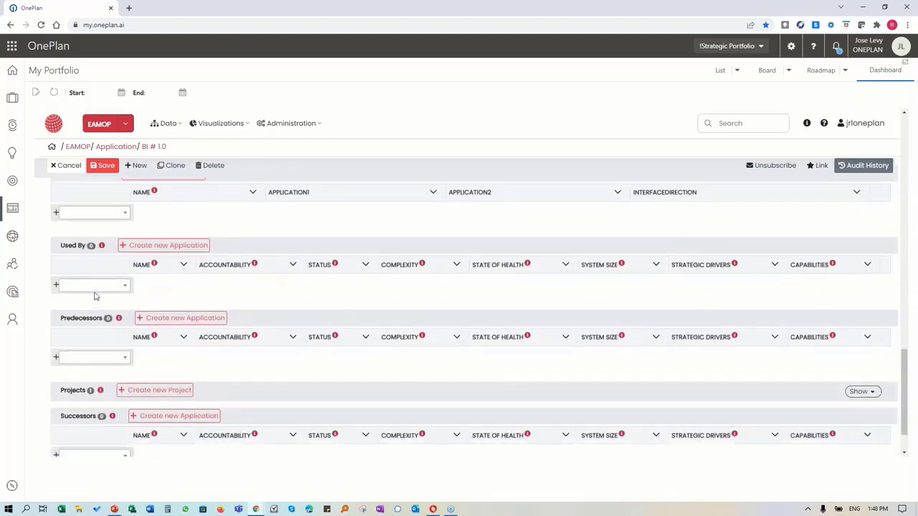
{"action": "scroll", "coordinate": [95, 295], "scroll_direction": "up", "scroll_amount": 20}
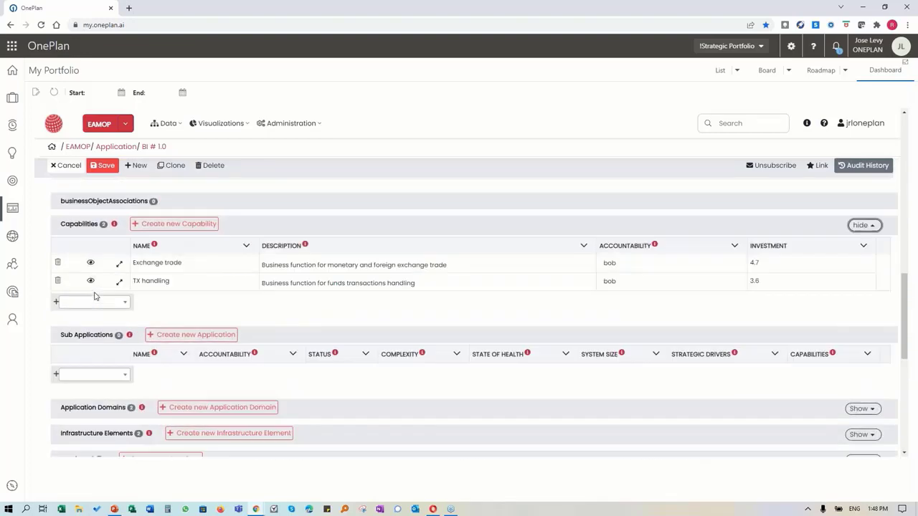
{"action": "scroll", "coordinate": [95, 295], "scroll_direction": "up", "scroll_amount": 12}
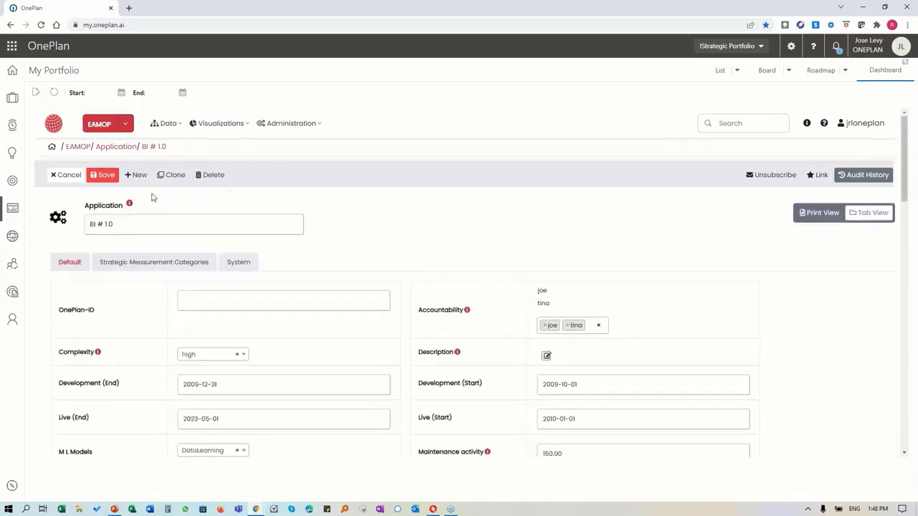
{"action": "left_click", "coordinate": [69, 177]}
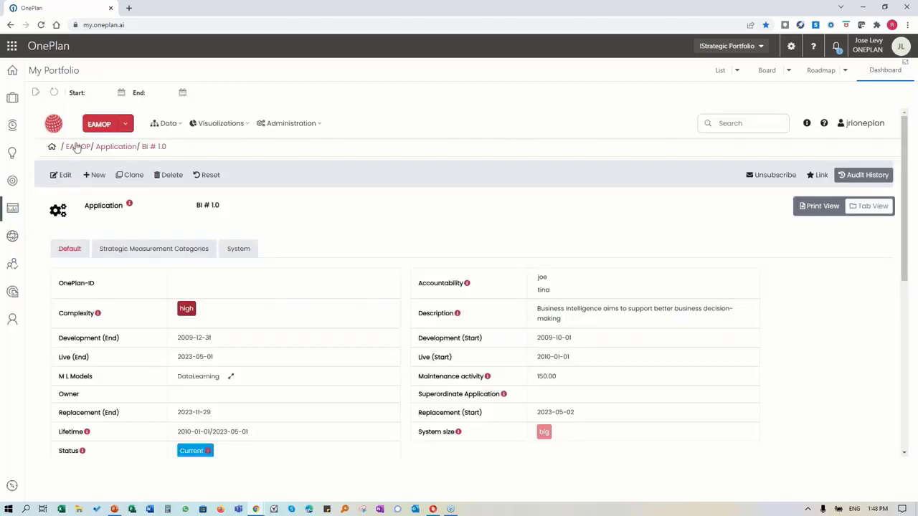
Step: Review the three EAMOP Value Streams, return to the EAMOP overview, and open Visualizations
{"action": "left_click", "coordinate": [77, 147]}
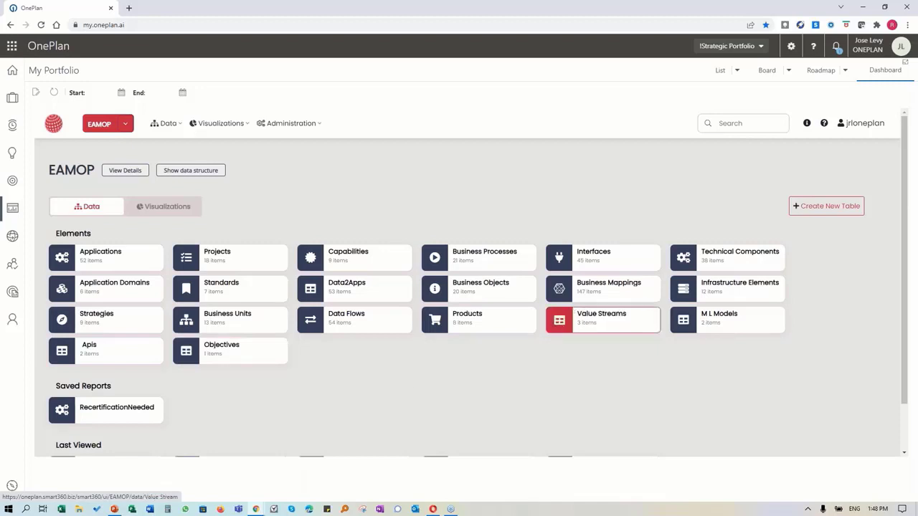
{"action": "left_click", "coordinate": [586, 316]}
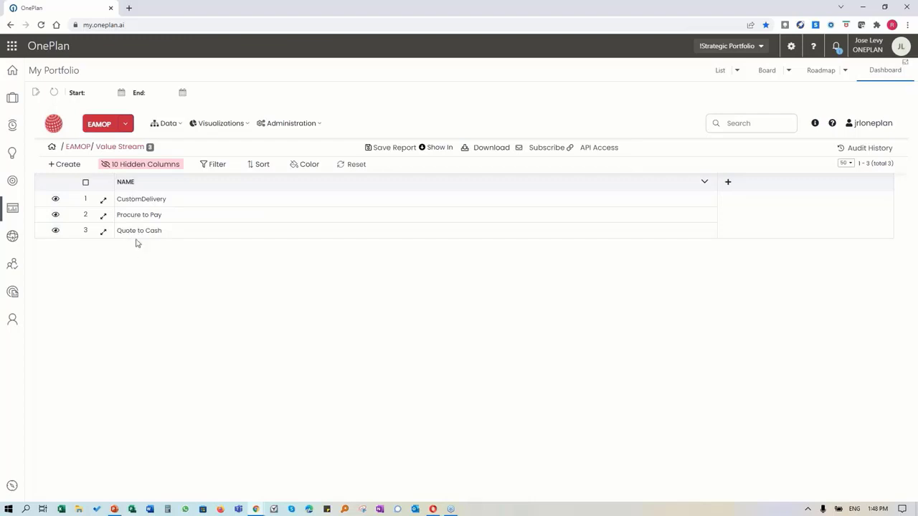
{"action": "left_click", "coordinate": [70, 148]}
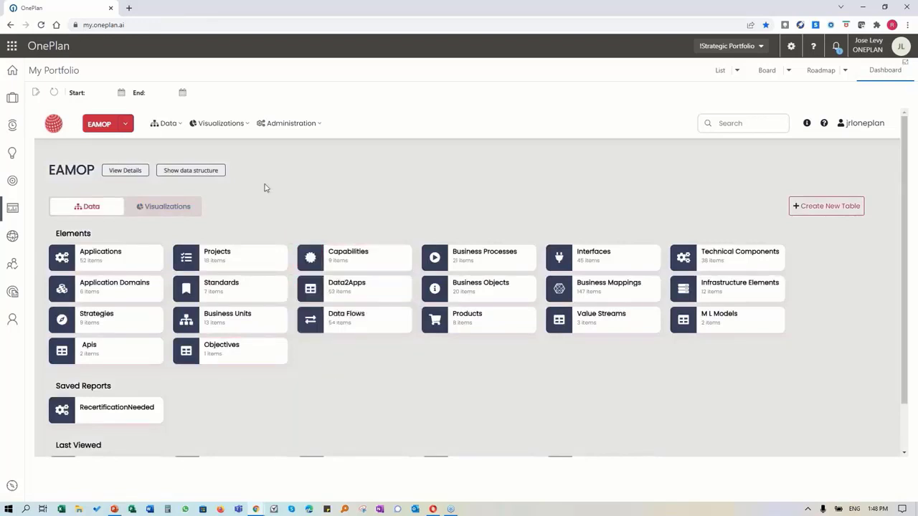
{"action": "left_click", "coordinate": [243, 130]}
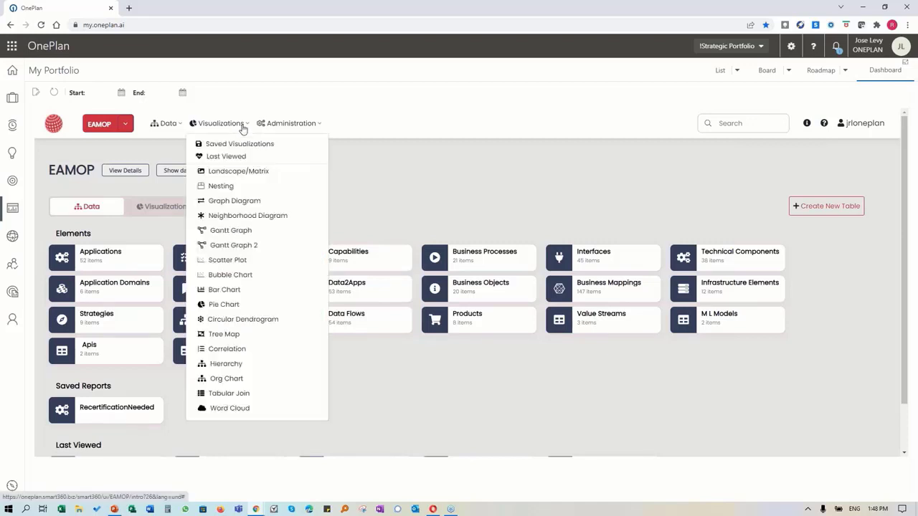
{"action": "mouse_move", "coordinate": [247, 145]}
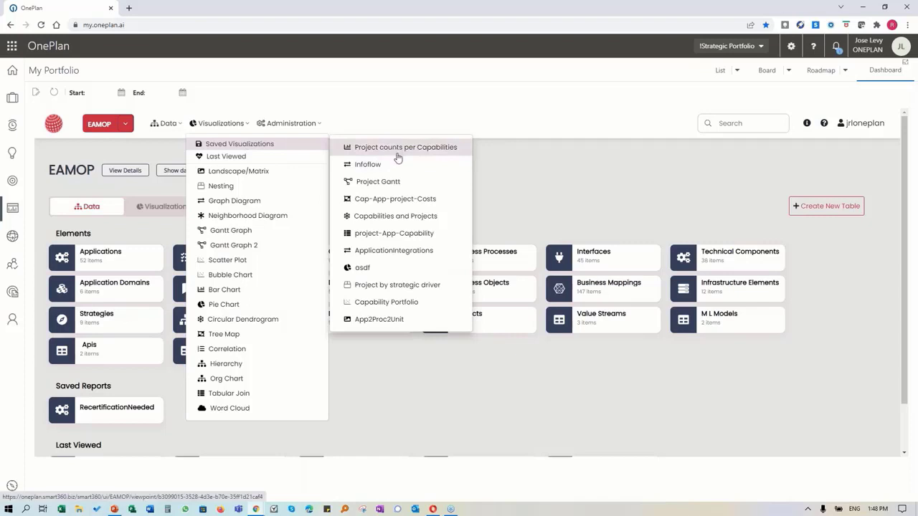
{"action": "left_click", "coordinate": [401, 216]}
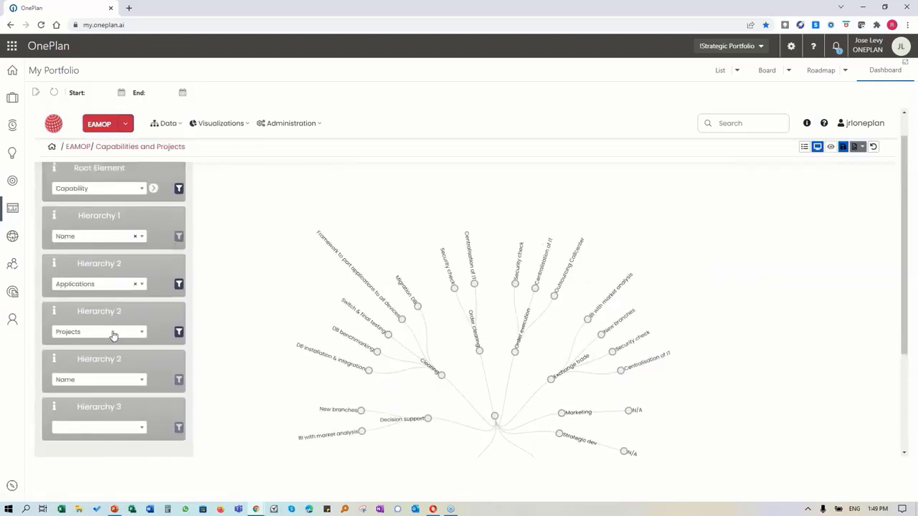
{"action": "scroll", "coordinate": [306, 309], "scroll_direction": "down", "scroll_amount": 2}
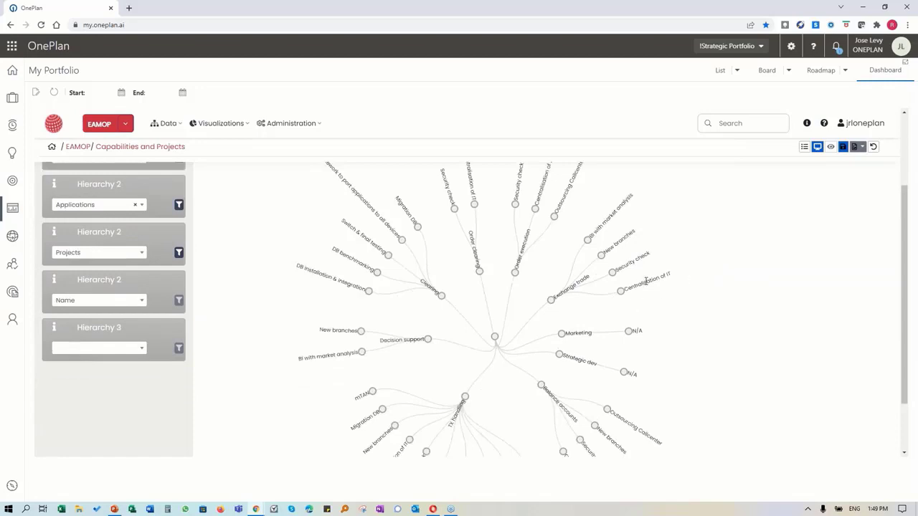
{"action": "scroll", "coordinate": [628, 304], "scroll_direction": "up", "scroll_amount": 1}
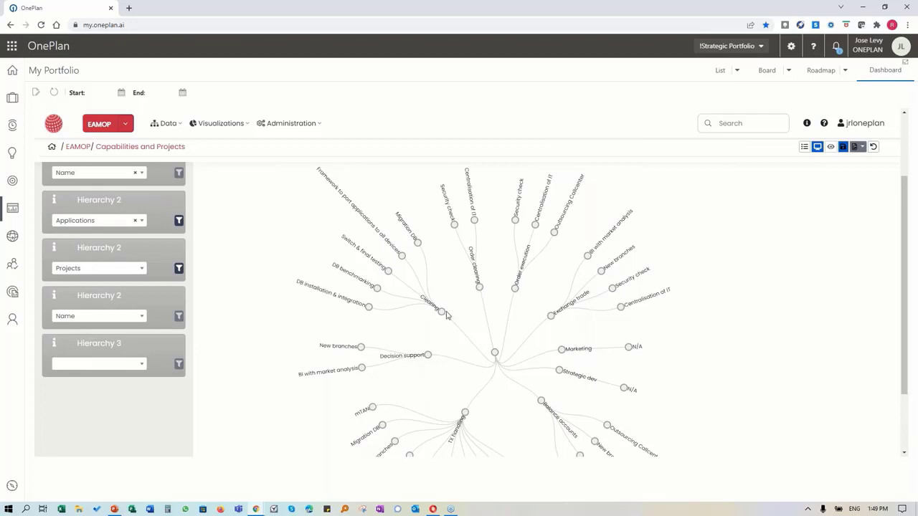
{"action": "scroll", "coordinate": [429, 362], "scroll_direction": "down", "scroll_amount": 1}
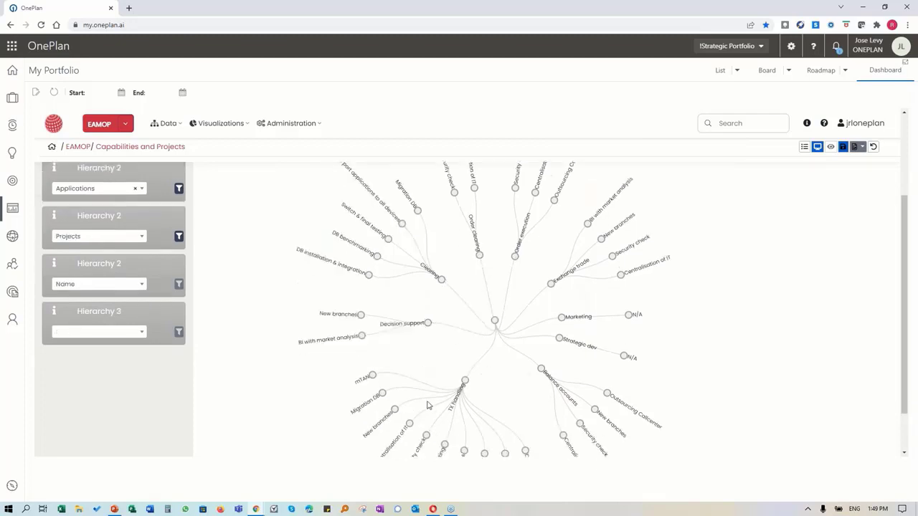
{"action": "scroll", "coordinate": [459, 405], "scroll_direction": "up", "scroll_amount": 3}
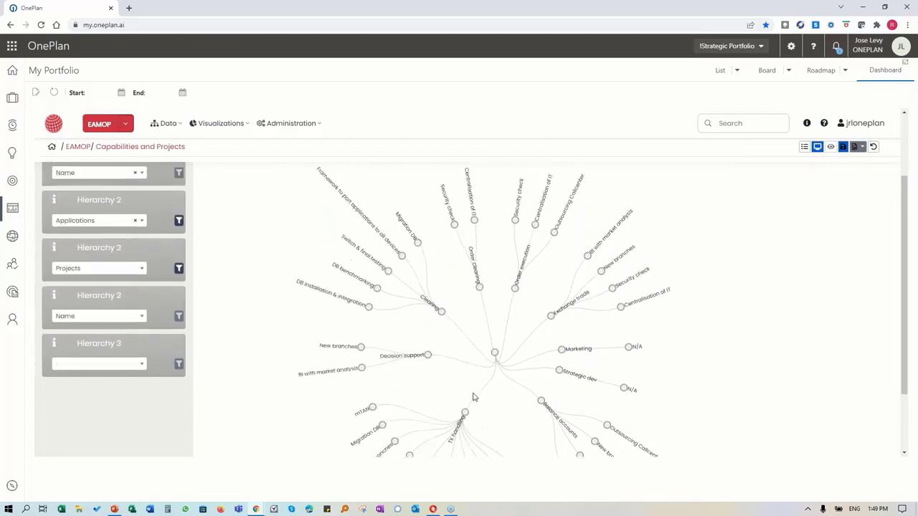
{"action": "scroll", "coordinate": [470, 424], "scroll_direction": "down", "scroll_amount": 3}
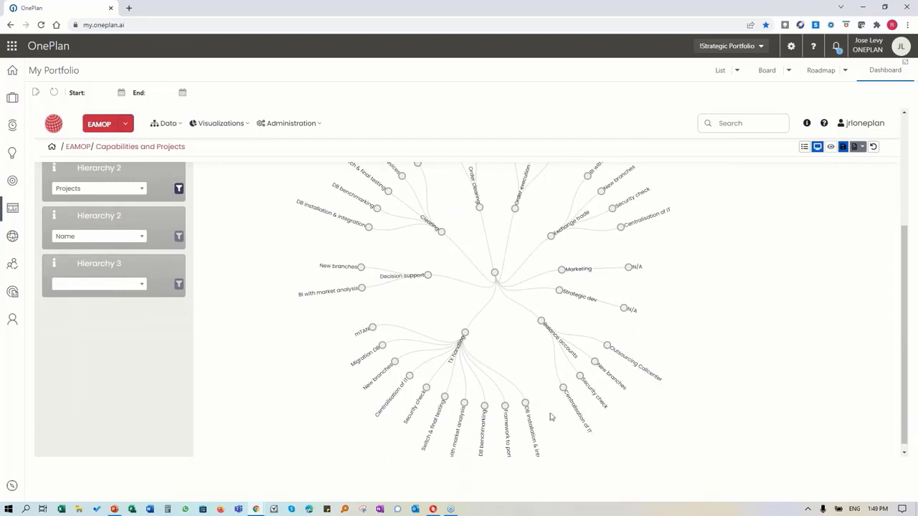
{"action": "scroll", "coordinate": [543, 328], "scroll_direction": "up", "scroll_amount": 1}
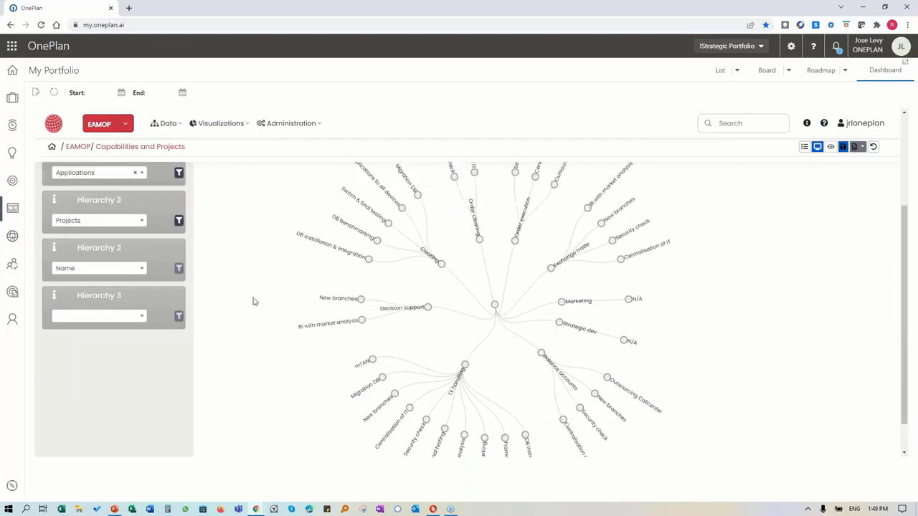
{"action": "scroll", "coordinate": [253, 297], "scroll_direction": "up", "scroll_amount": 2}
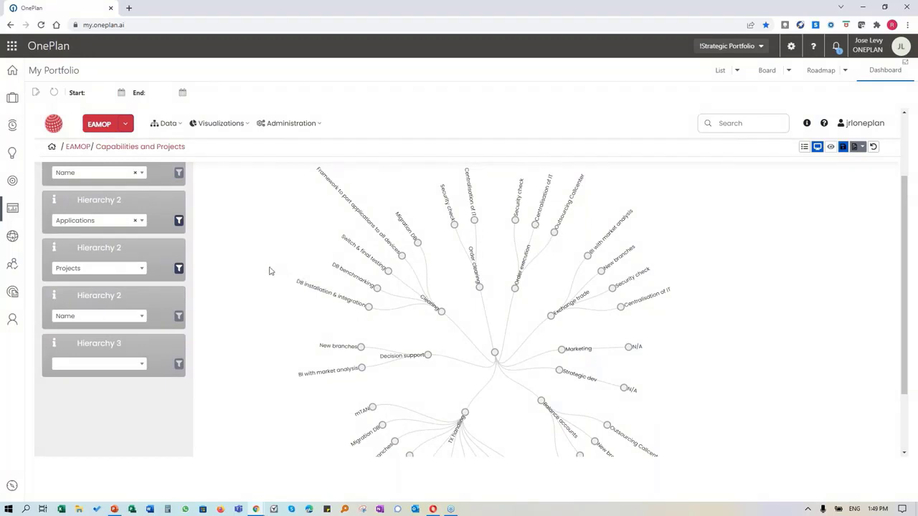
Step: Open the saved Project by strategic driver visualization from Saved Visualizations
{"action": "left_click", "coordinate": [234, 126]}
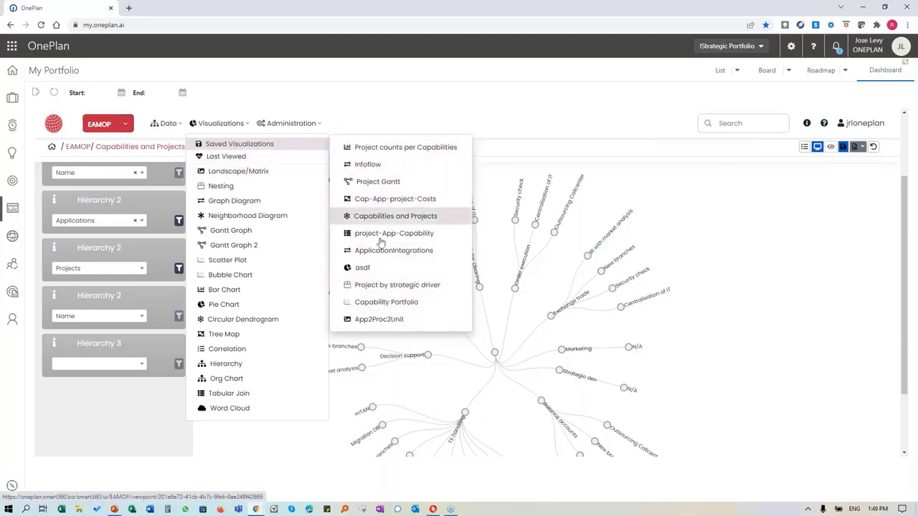
{"action": "left_click", "coordinate": [393, 285]}
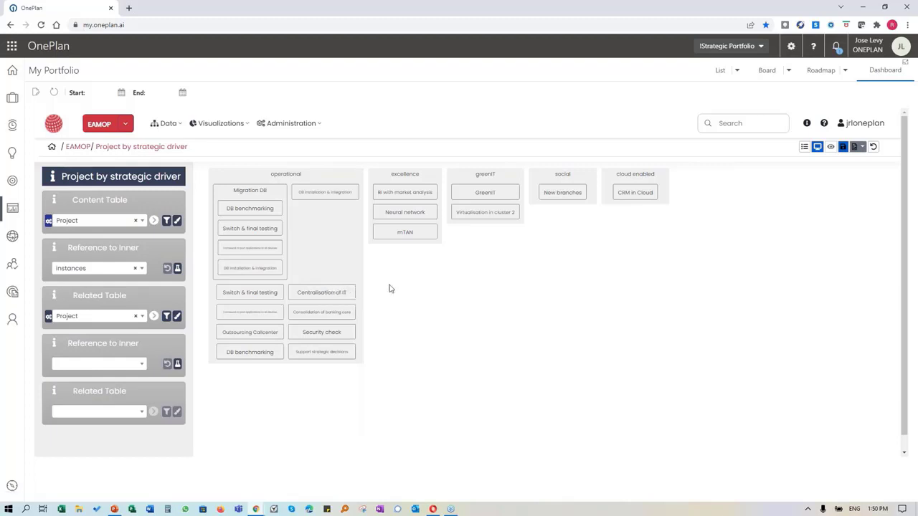
{"action": "left_click", "coordinate": [220, 124]}
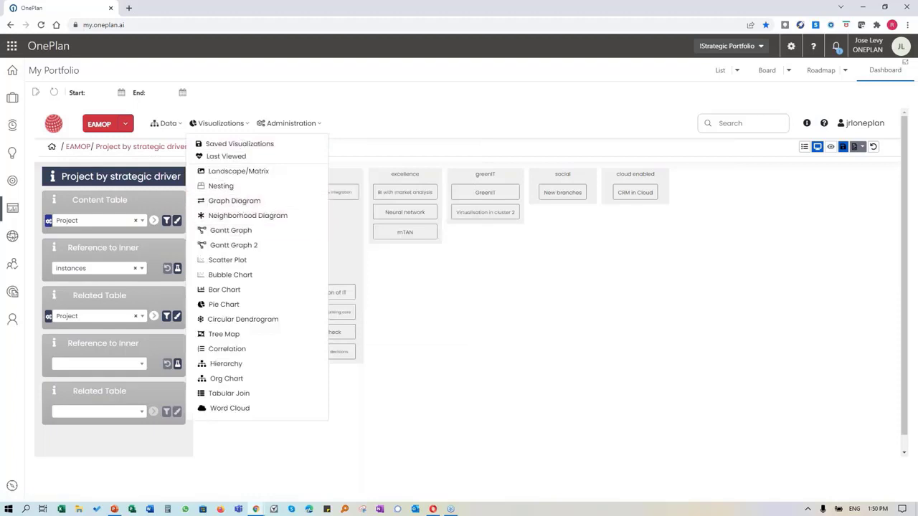
{"action": "mouse_move", "coordinate": [250, 147]}
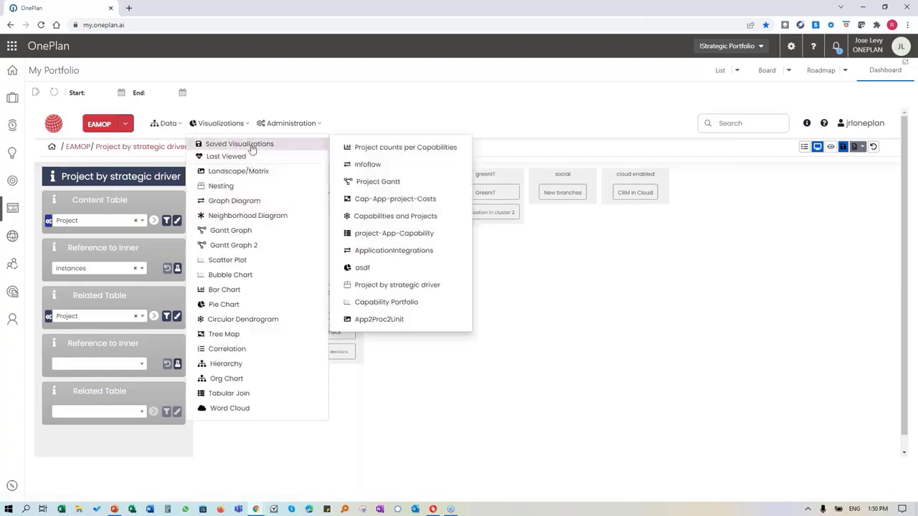
Step: Open the saved project-App-Capability table of projects, applications and capabilities
{"action": "left_click", "coordinate": [387, 233]}
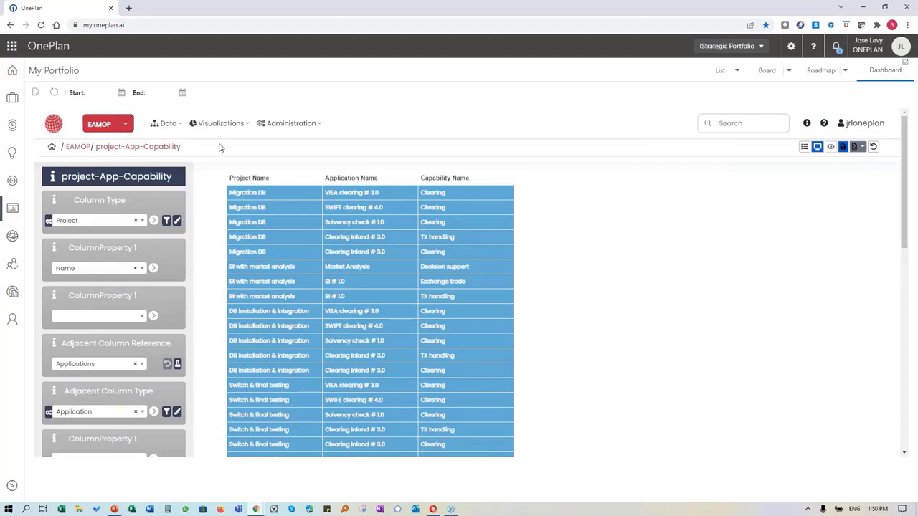
{"action": "left_click", "coordinate": [221, 123]}
Step: Open the Capability Portfolio bubble chart of investment versus strategic value
{"action": "mouse_move", "coordinate": [233, 147]}
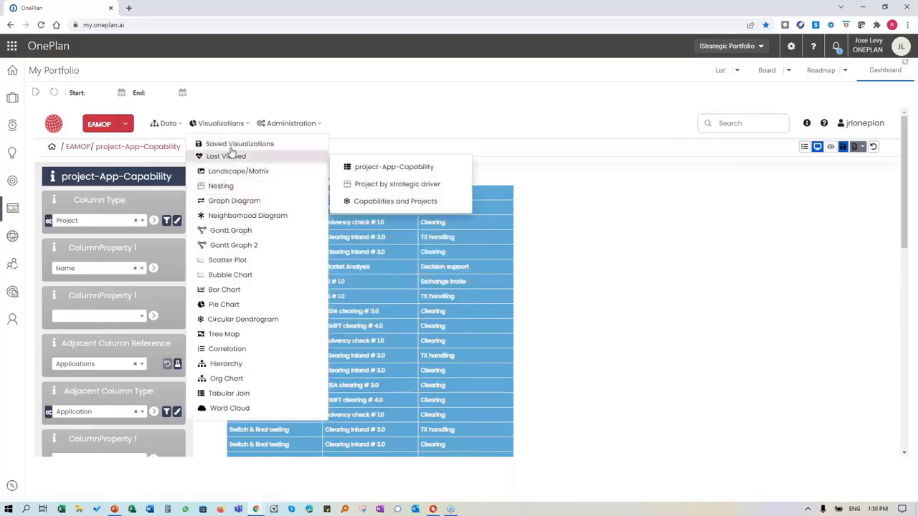
{"action": "left_click", "coordinate": [362, 284]}
{"action": "left_click", "coordinate": [362, 301]}
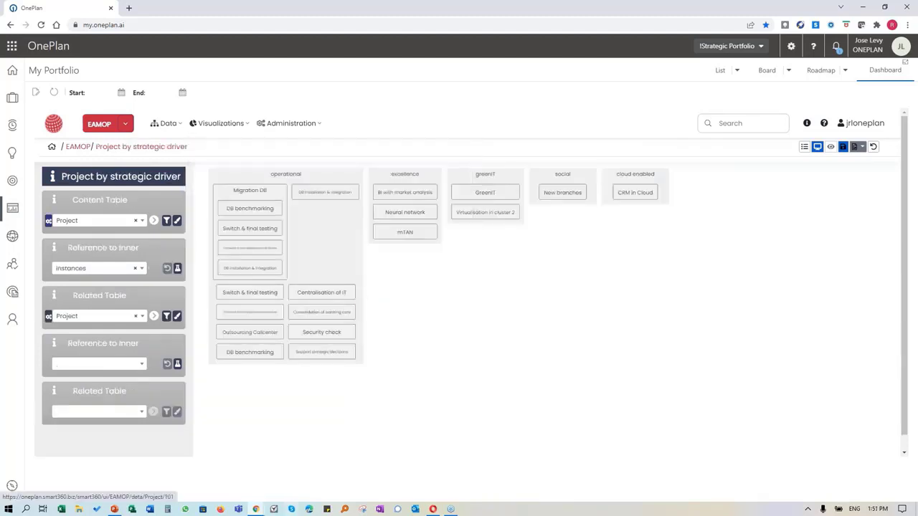
{"action": "scroll", "coordinate": [64, 373], "scroll_direction": "down", "scroll_amount": 1}
{"action": "scroll", "coordinate": [240, 354], "scroll_direction": "up", "scroll_amount": 1}
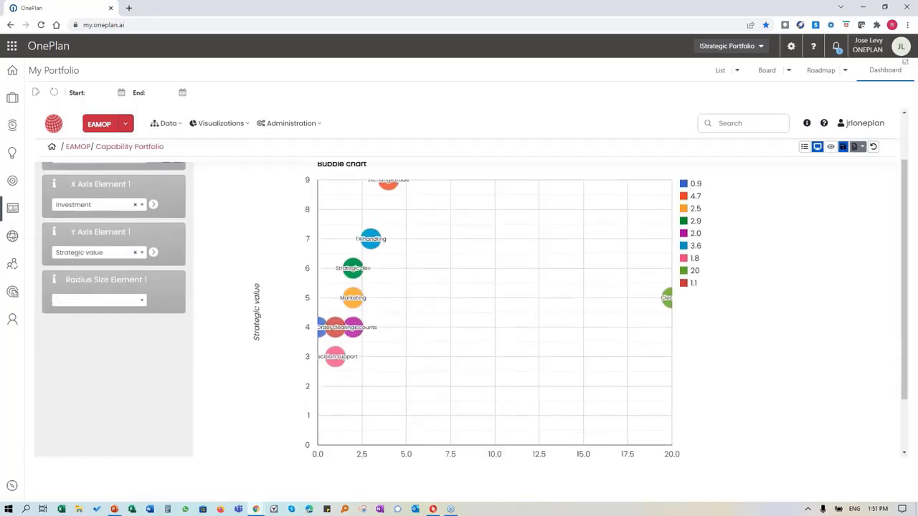
{"action": "scroll", "coordinate": [241, 354], "scroll_direction": "down", "scroll_amount": 1}
{"action": "scroll", "coordinate": [294, 355], "scroll_direction": "up", "scroll_amount": 1}
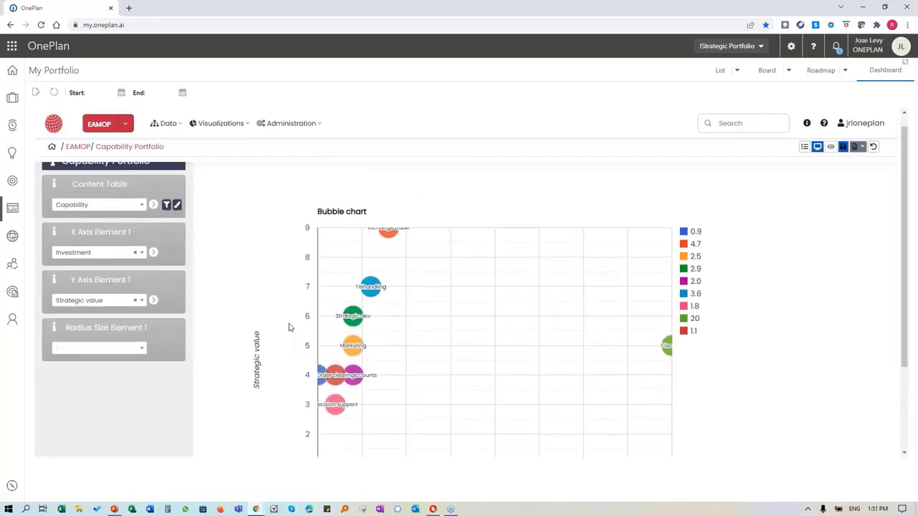
Step: Read individual capability values on the bubble chart, then switch to the smart360 window
{"action": "mouse_move", "coordinate": [388, 251]}
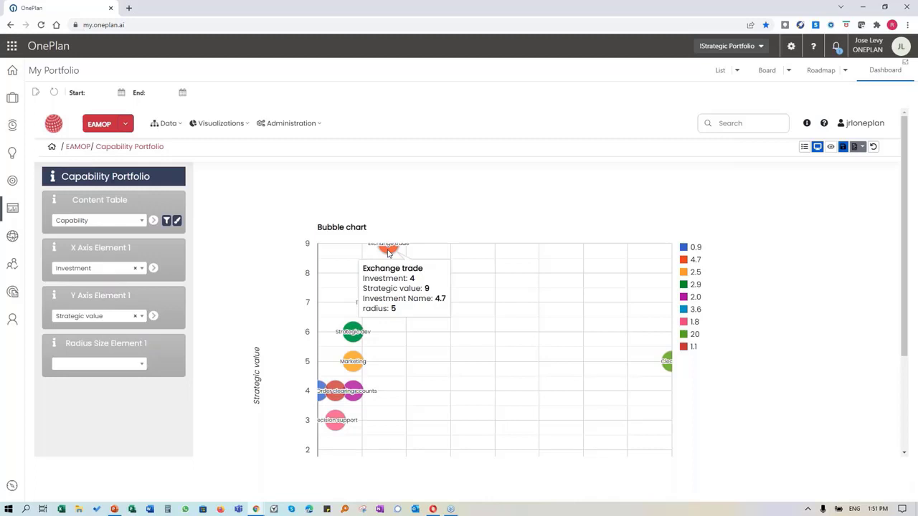
{"action": "scroll", "coordinate": [388, 251], "scroll_direction": "down", "scroll_amount": 1}
{"action": "mouse_move", "coordinate": [335, 407]}
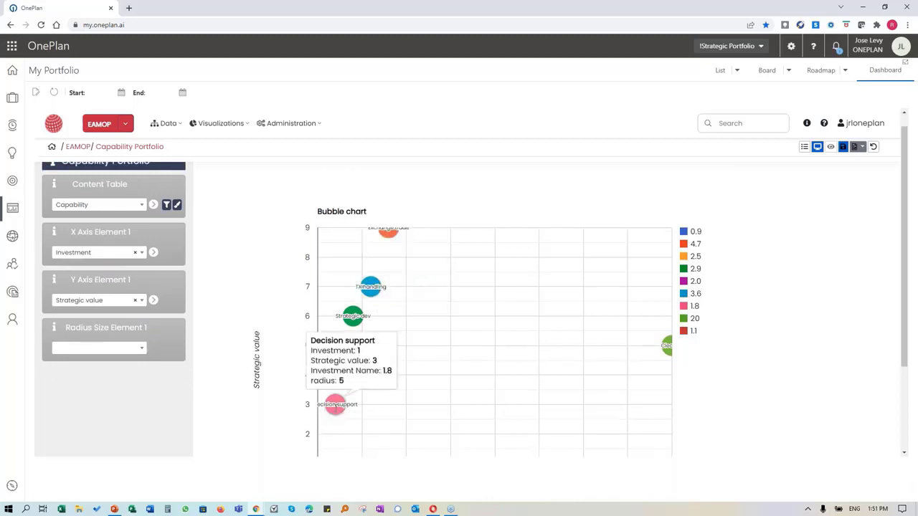
{"action": "scroll", "coordinate": [334, 406], "scroll_direction": "down", "scroll_amount": 3}
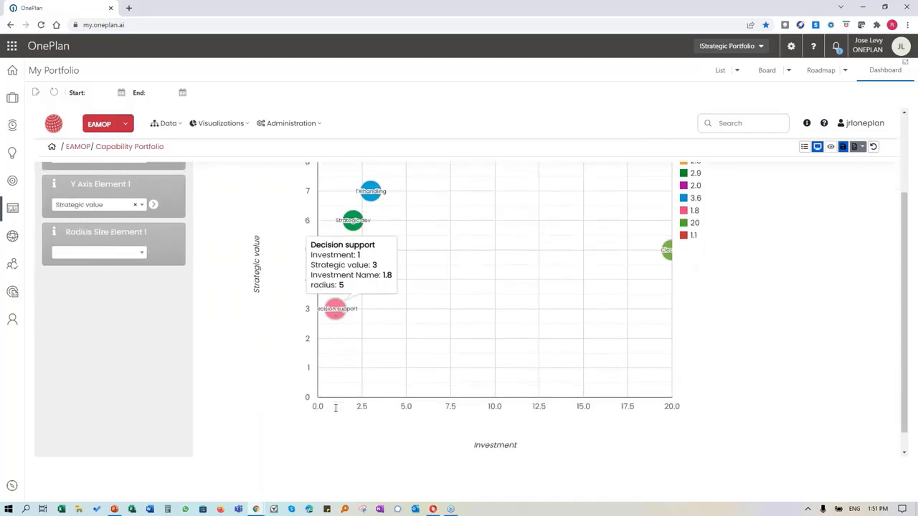
{"action": "mouse_move", "coordinate": [336, 314]}
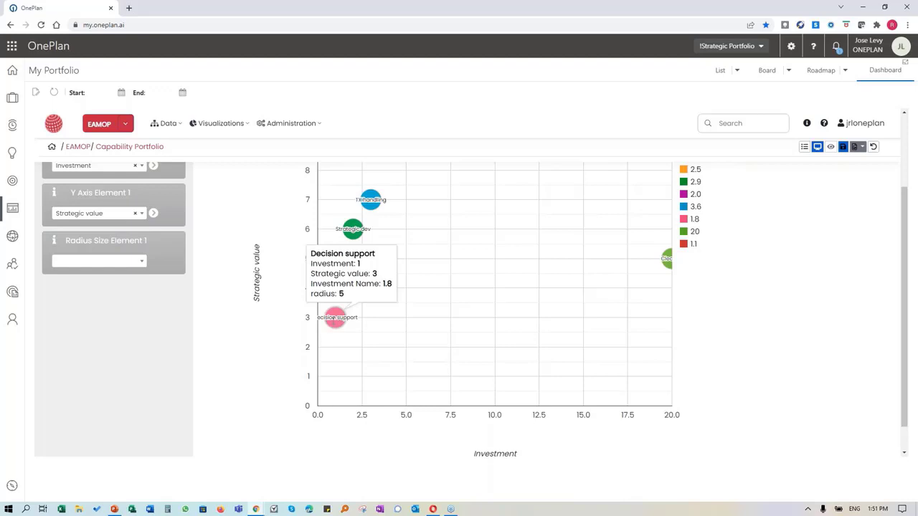
{"action": "scroll", "coordinate": [260, 318], "scroll_direction": "up", "scroll_amount": 1}
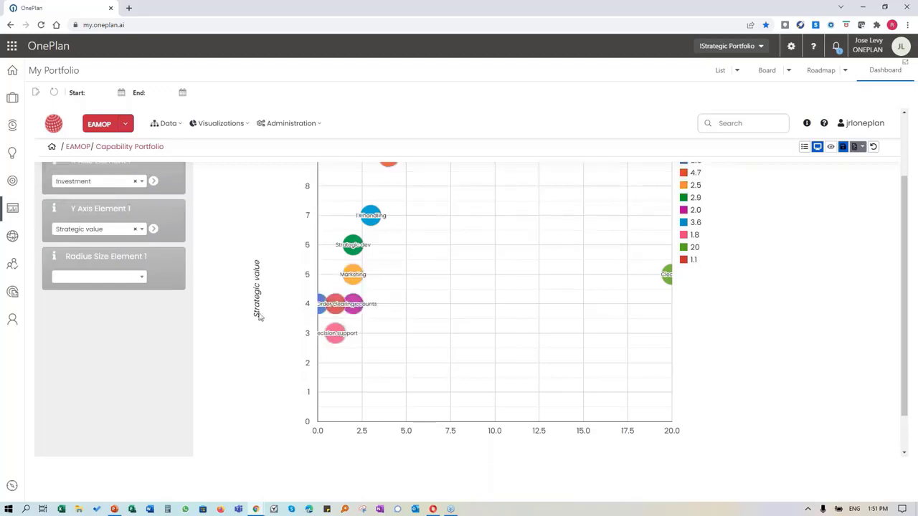
{"action": "mouse_move", "coordinate": [370, 215]}
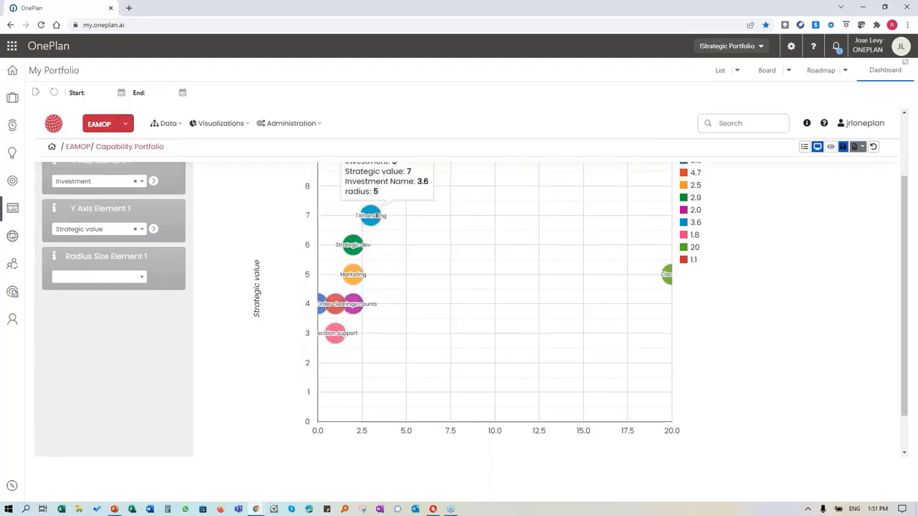
{"action": "scroll", "coordinate": [366, 232], "scroll_direction": "up", "scroll_amount": 2}
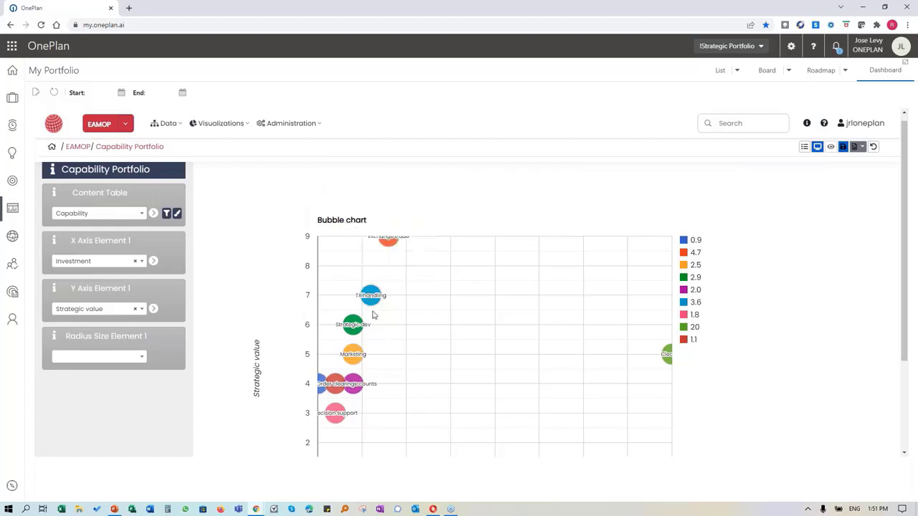
{"action": "mouse_move", "coordinate": [666, 354]}
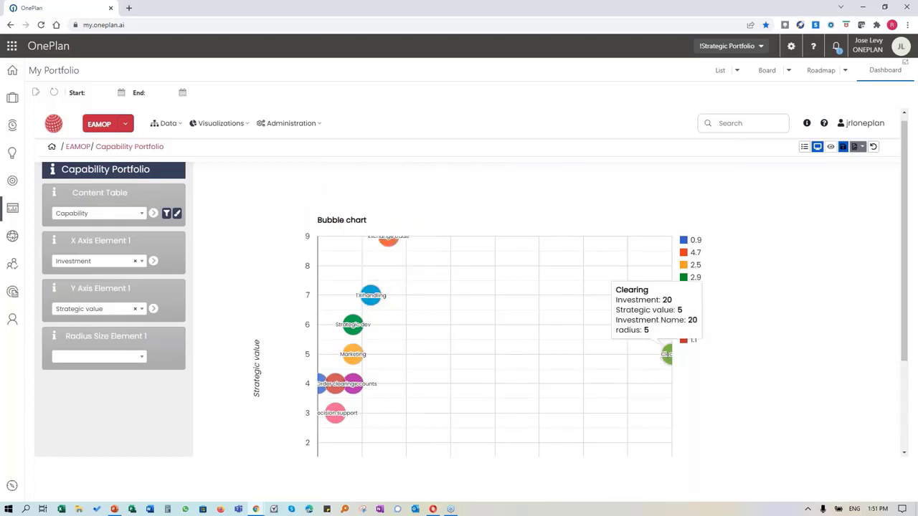
{"action": "scroll", "coordinate": [663, 364], "scroll_direction": "down", "scroll_amount": 2}
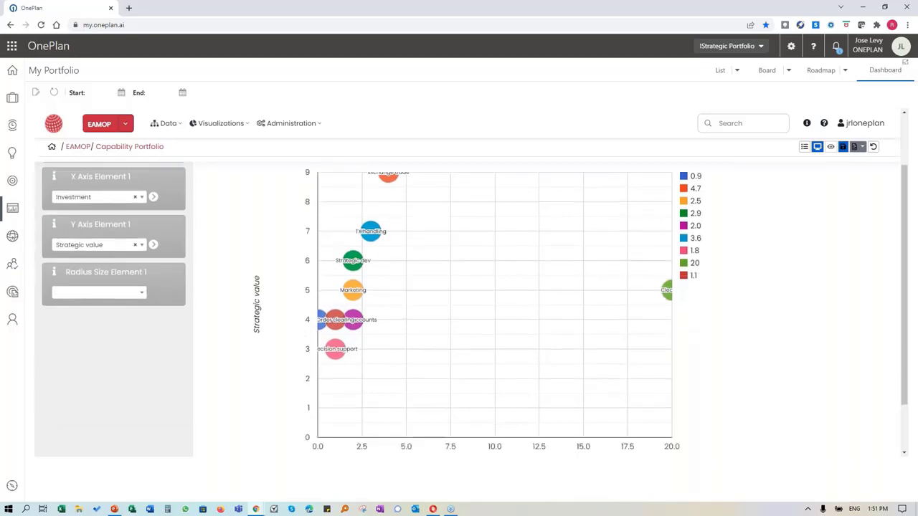
{"action": "mouse_move", "coordinate": [667, 260]}
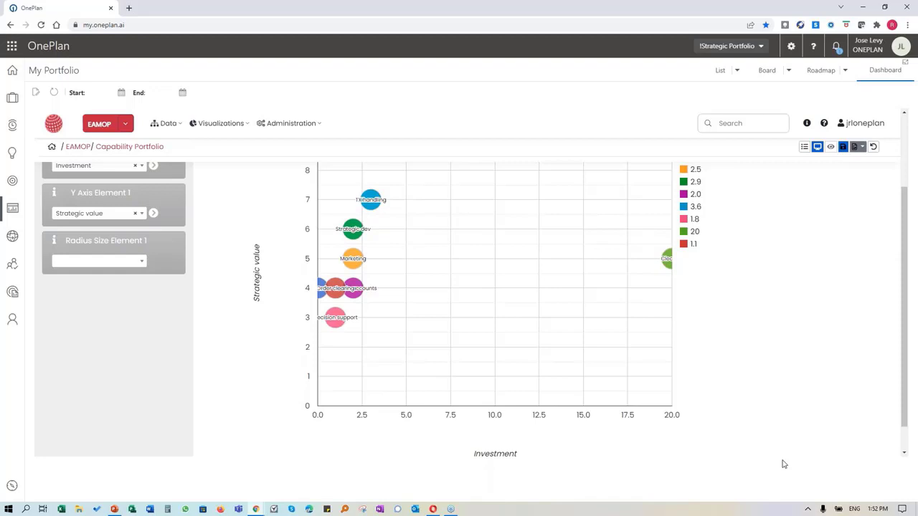
{"action": "key", "text": "alt+Tab"}
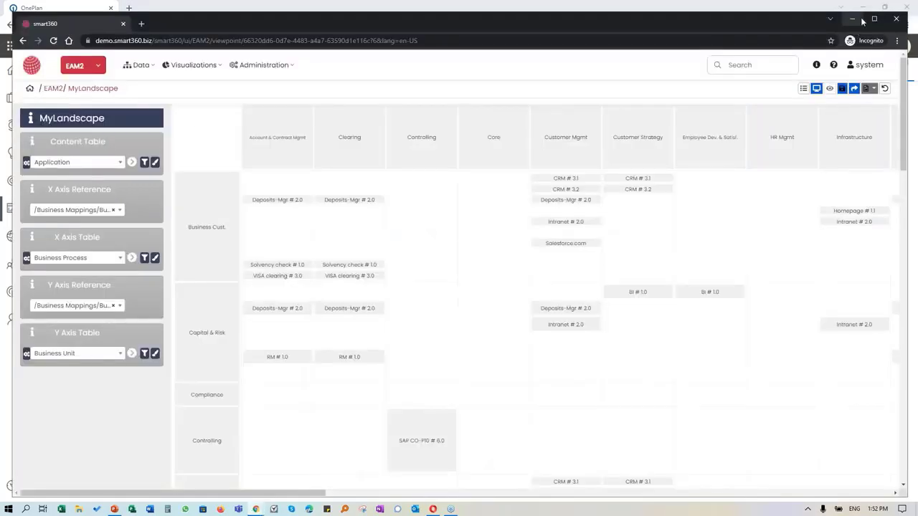
Step: Maximize the smart360 window and scroll over the MyLandscape application matrix
{"action": "left_click", "coordinate": [874, 17]}
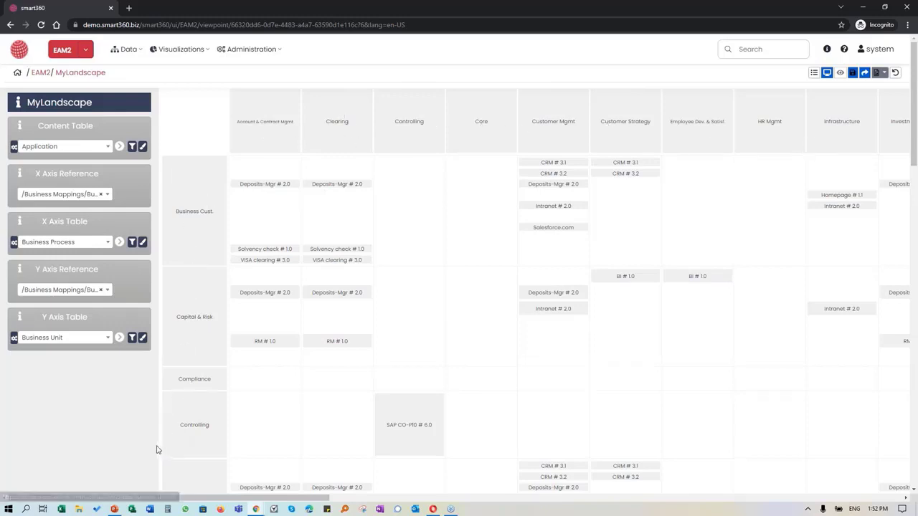
{"action": "scroll", "coordinate": [127, 413], "scroll_direction": "down", "scroll_amount": 3}
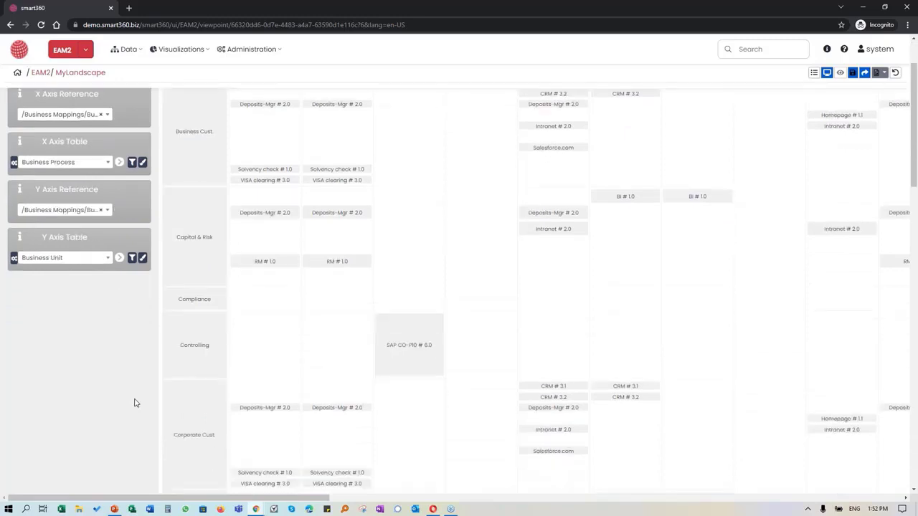
{"action": "scroll", "coordinate": [167, 387], "scroll_direction": "up", "scroll_amount": 2}
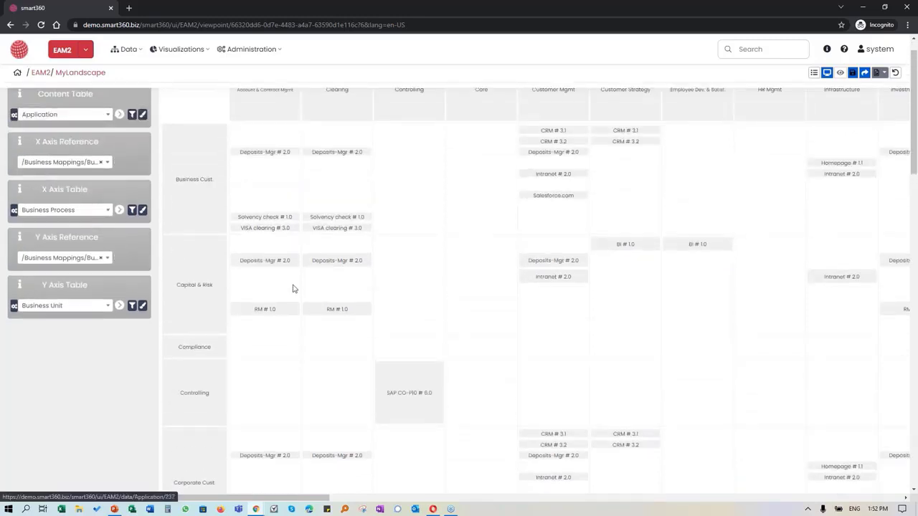
{"action": "scroll", "coordinate": [451, 314], "scroll_direction": "down", "scroll_amount": 1}
{"action": "scroll", "coordinate": [463, 282], "scroll_direction": "up", "scroll_amount": 2}
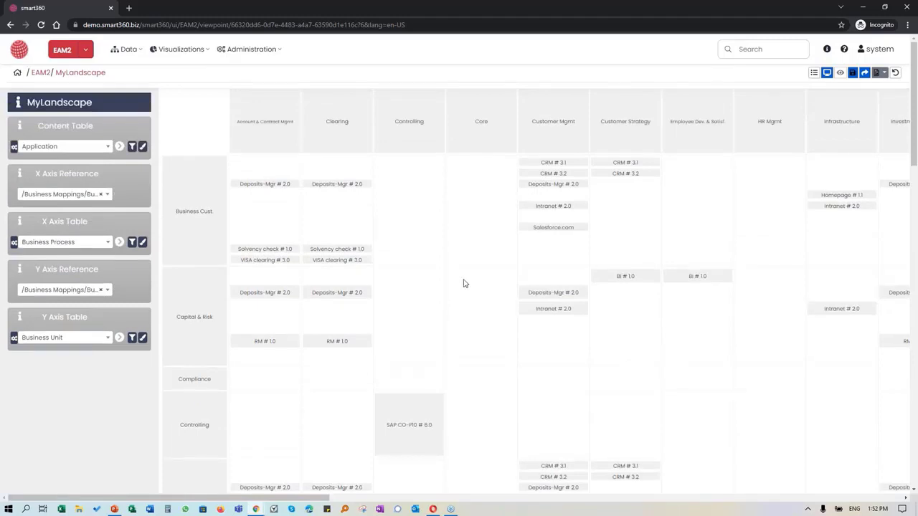
{"action": "scroll", "coordinate": [463, 283], "scroll_direction": "down", "scroll_amount": 1}
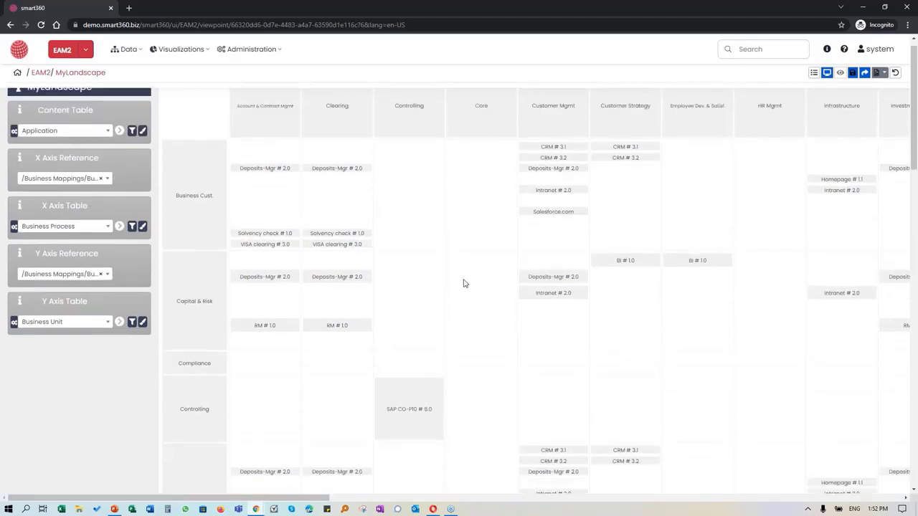
{"action": "scroll", "coordinate": [463, 283], "scroll_direction": "down", "scroll_amount": 2}
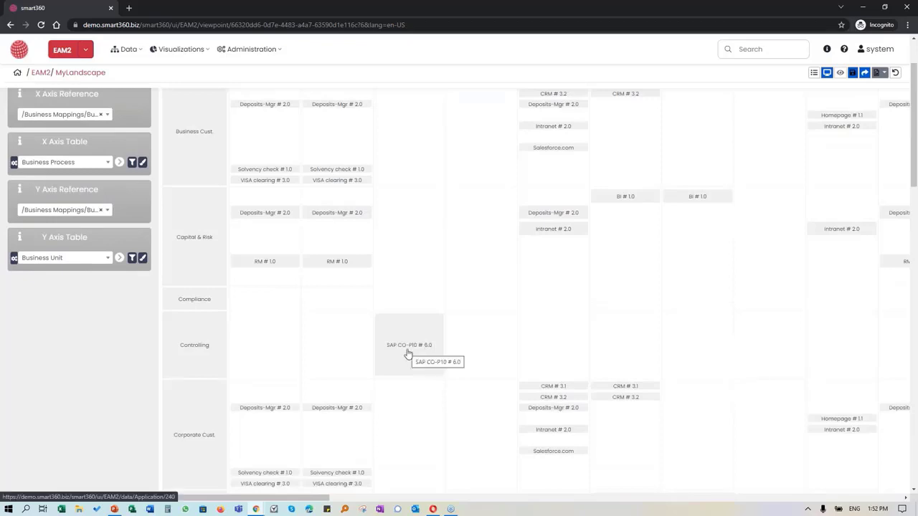
{"action": "scroll", "coordinate": [406, 353], "scroll_direction": "up", "scroll_amount": 3}
{"action": "scroll", "coordinate": [428, 420], "scroll_direction": "down", "scroll_amount": 2}
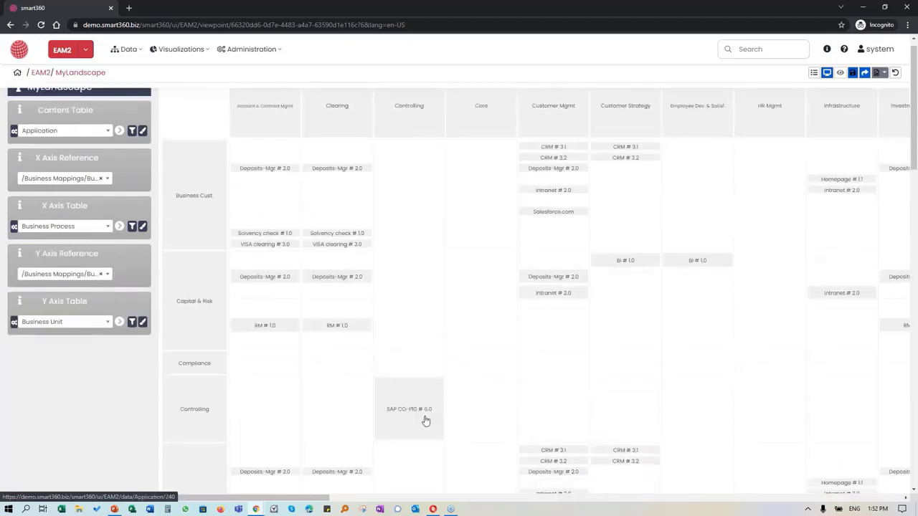
{"action": "scroll", "coordinate": [406, 397], "scroll_direction": "up", "scroll_amount": 1}
Step: Pan across the remaining business units, then bring up the Saved Visualizations list
{"action": "left_click_drag", "start_coordinate": [321, 499], "coordinate": [348, 502]}
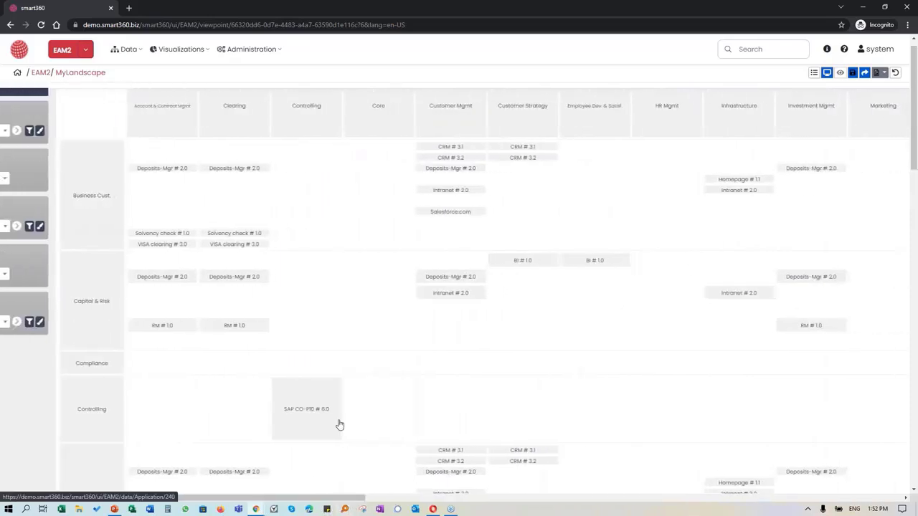
{"action": "scroll", "coordinate": [395, 414], "scroll_direction": "down", "scroll_amount": 1}
{"action": "scroll", "coordinate": [395, 415], "scroll_direction": "down", "scroll_amount": 2}
{"action": "scroll", "coordinate": [395, 413], "scroll_direction": "up", "scroll_amount": 2}
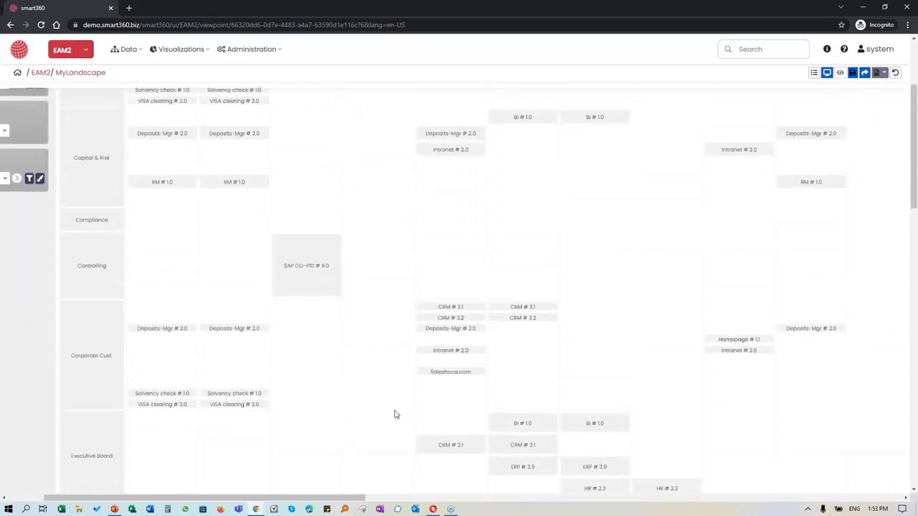
{"action": "scroll", "coordinate": [451, 329], "scroll_direction": "up", "scroll_amount": 3}
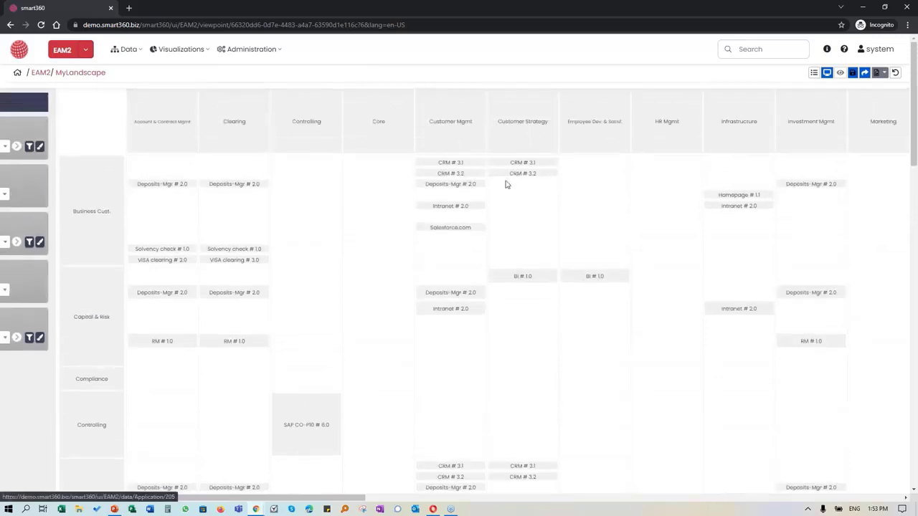
{"action": "scroll", "coordinate": [444, 271], "scroll_direction": "down", "scroll_amount": 4}
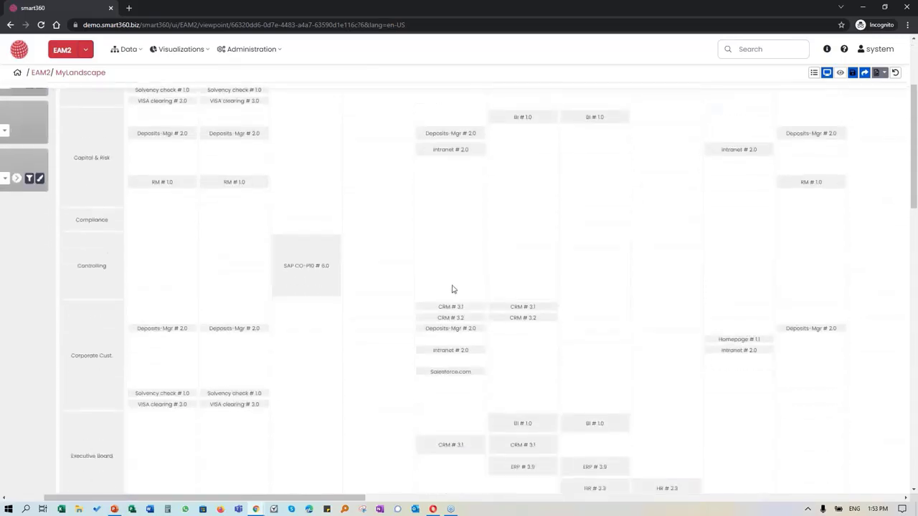
{"action": "scroll", "coordinate": [452, 294], "scroll_direction": "down", "scroll_amount": 1}
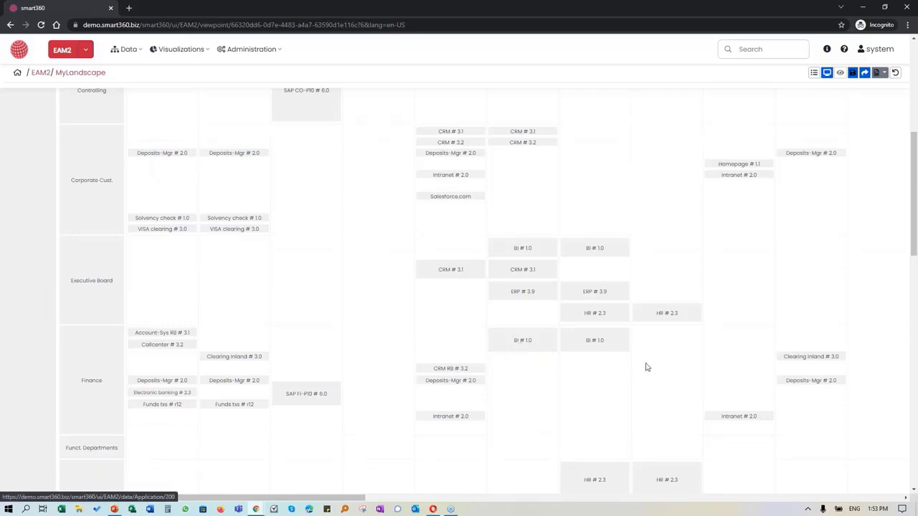
{"action": "scroll", "coordinate": [602, 363], "scroll_direction": "up", "scroll_amount": 5}
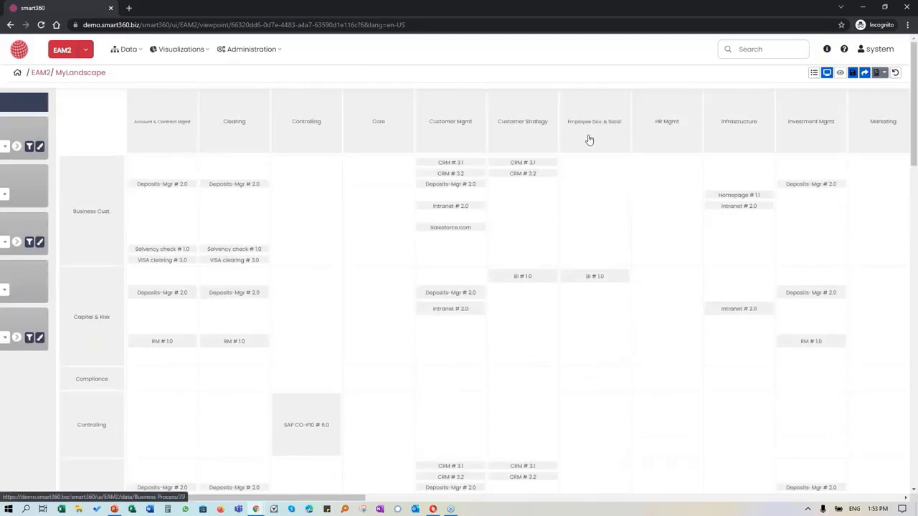
{"action": "scroll", "coordinate": [588, 215], "scroll_direction": "down", "scroll_amount": 4}
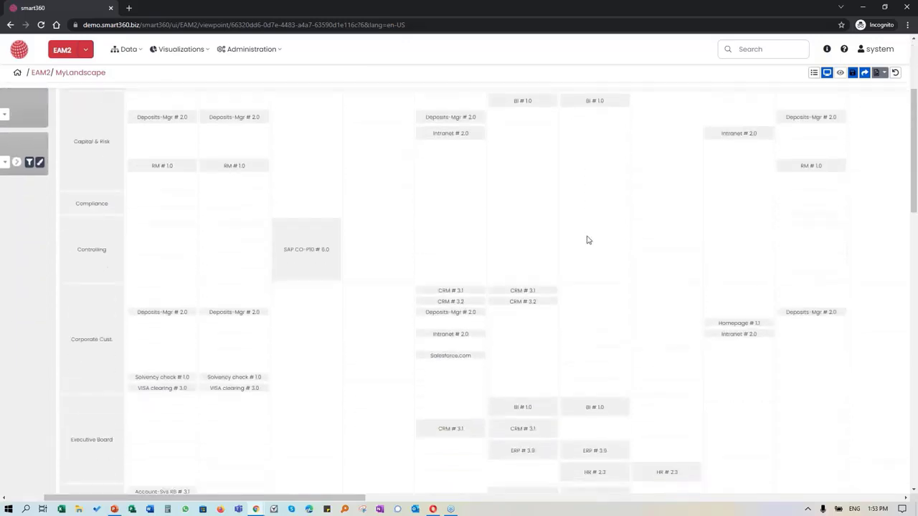
{"action": "scroll", "coordinate": [205, 125], "scroll_direction": "up", "scroll_amount": 4}
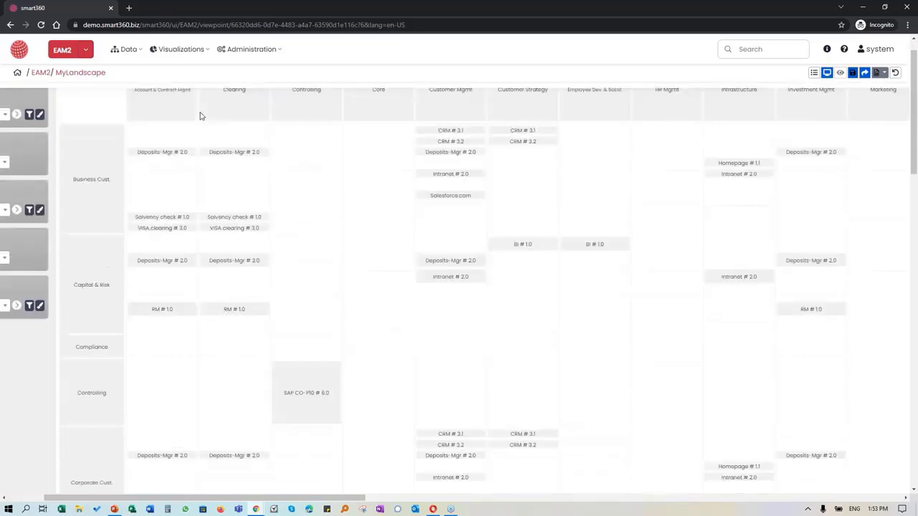
{"action": "left_click", "coordinate": [199, 53]}
{"action": "mouse_move", "coordinate": [205, 68]}
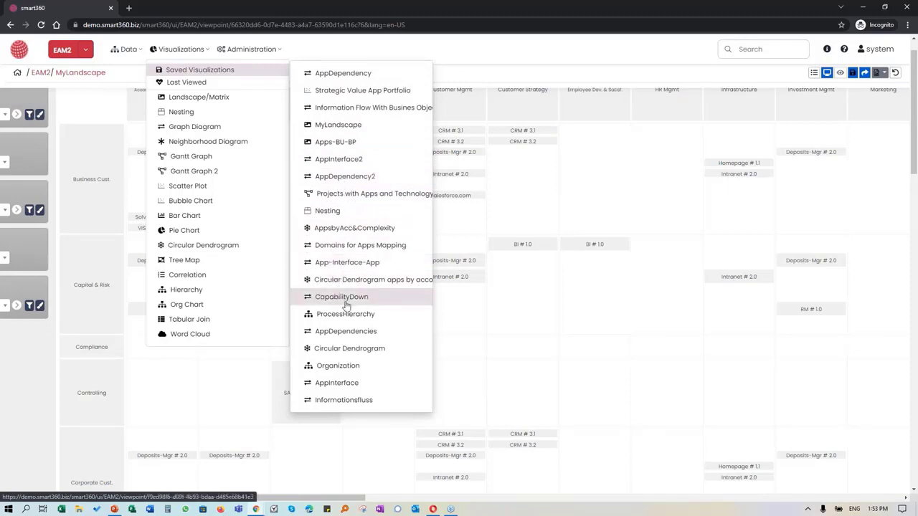
Step: Pass through the Organization view, then load the saved AppDependency graph of applications and interfaces
{"action": "left_click", "coordinate": [350, 367]}
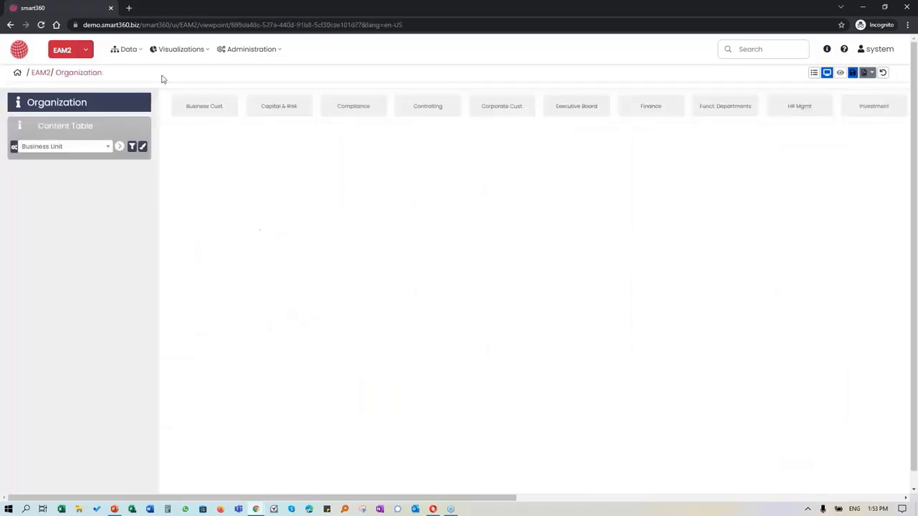
{"action": "left_click", "coordinate": [163, 50]}
{"action": "mouse_move", "coordinate": [164, 70]}
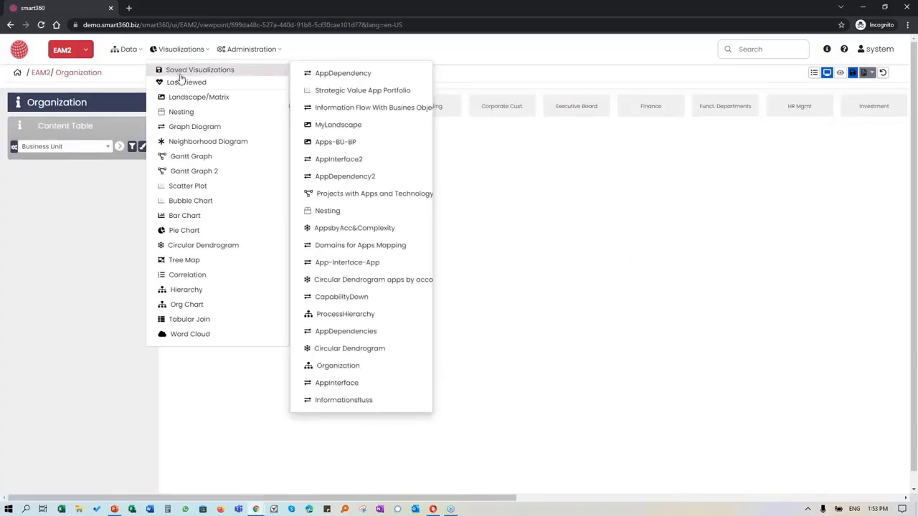
{"action": "left_click", "coordinate": [322, 74]}
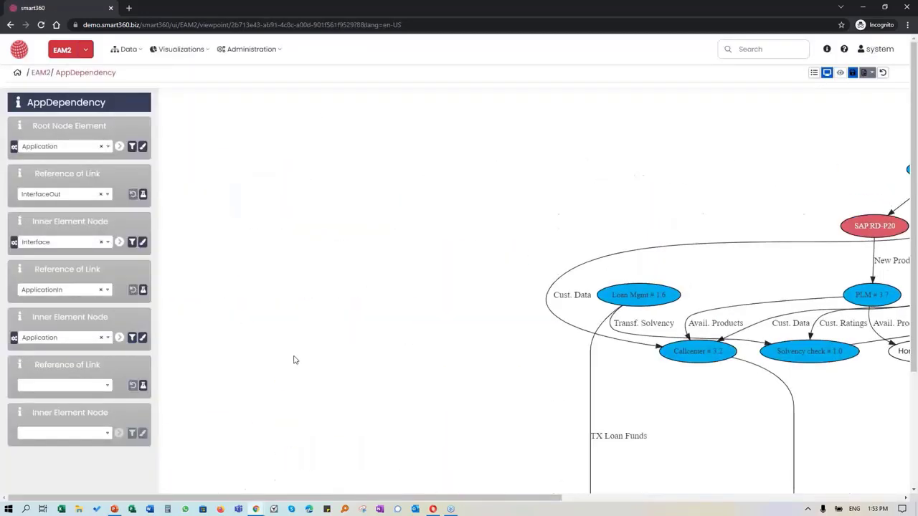
{"action": "left_click_drag", "start_coordinate": [420, 498], "coordinate": [667, 482]}
{"action": "scroll", "coordinate": [563, 484], "scroll_direction": "right", "scroll_amount": 2}
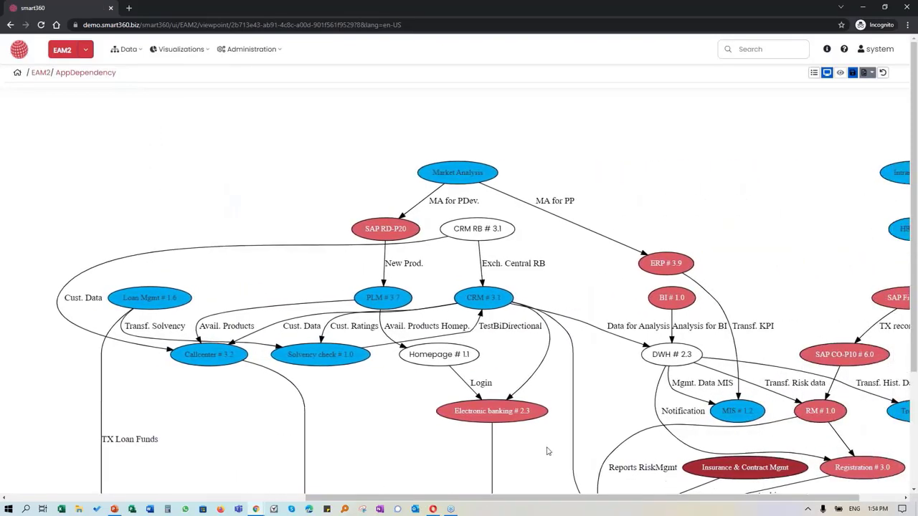
{"action": "scroll", "coordinate": [546, 451], "scroll_direction": "down", "scroll_amount": 1}
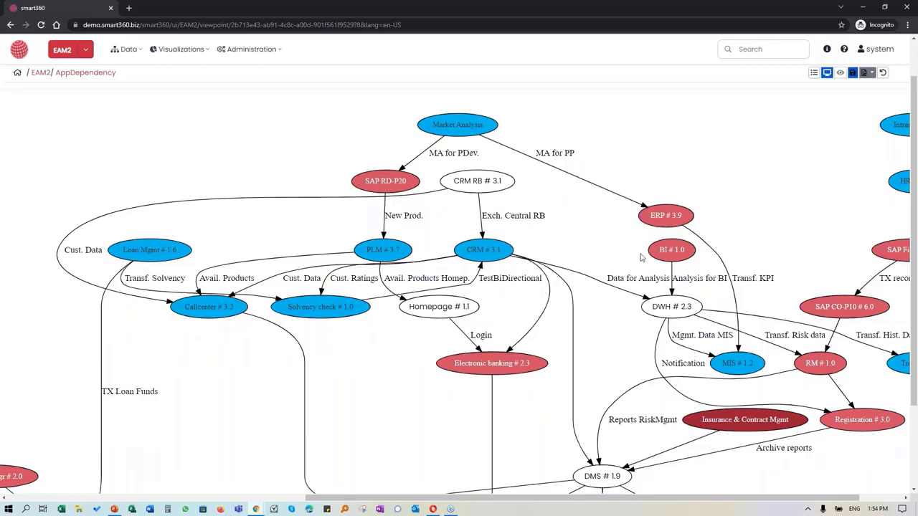
{"action": "scroll", "coordinate": [573, 380], "scroll_direction": "down", "scroll_amount": 3}
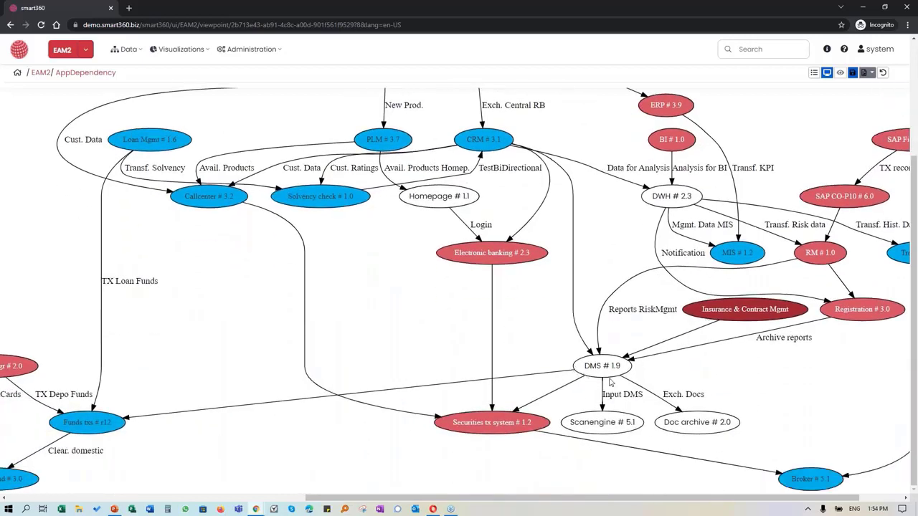
{"action": "left_click_drag", "start_coordinate": [509, 499], "coordinate": [273, 475]}
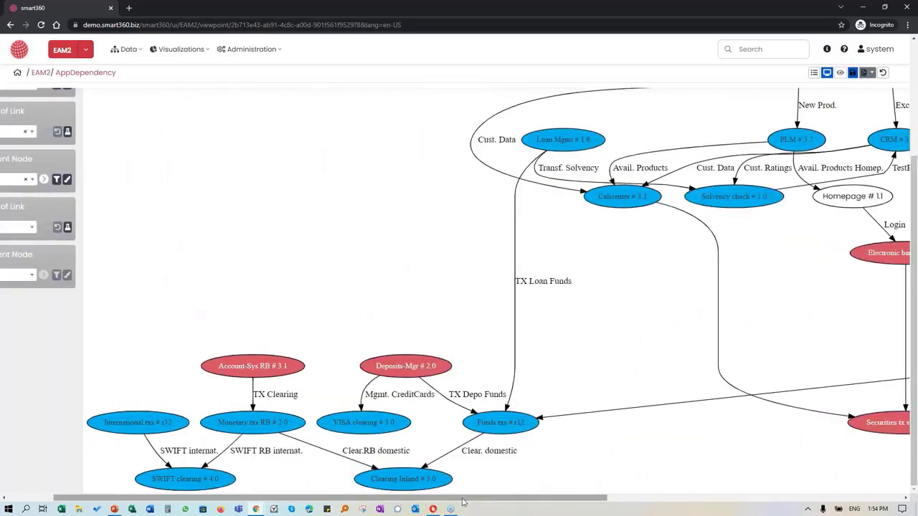
{"action": "left_click_drag", "start_coordinate": [466, 499], "coordinate": [717, 406]}
{"action": "scroll", "coordinate": [717, 406], "scroll_direction": "up", "scroll_amount": 2}
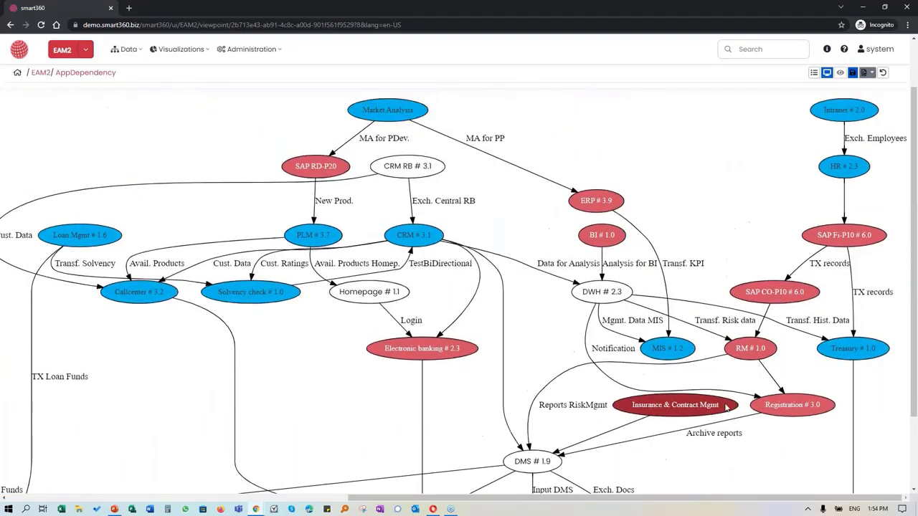
{"action": "scroll", "coordinate": [726, 407], "scroll_direction": "down", "scroll_amount": 1}
{"action": "scroll", "coordinate": [726, 408], "scroll_direction": "up", "scroll_amount": 2}
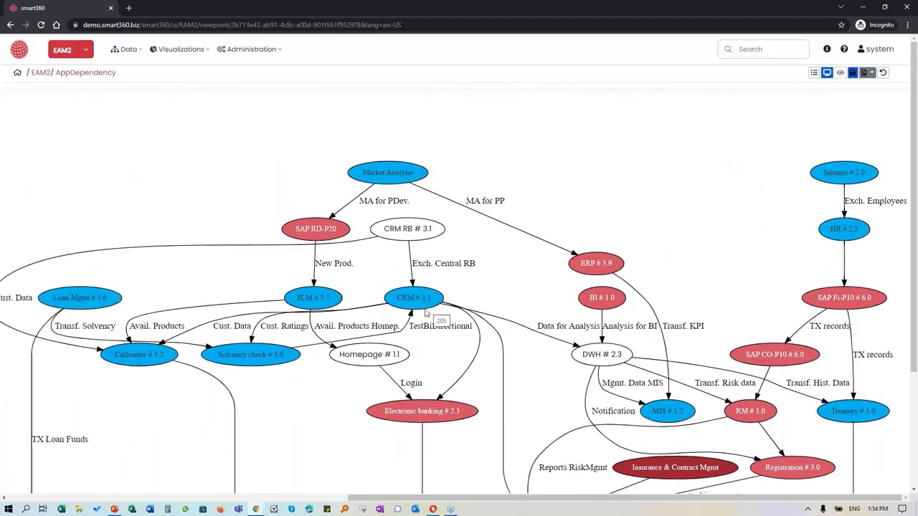
{"action": "scroll", "coordinate": [350, 406], "scroll_direction": "down", "scroll_amount": 3}
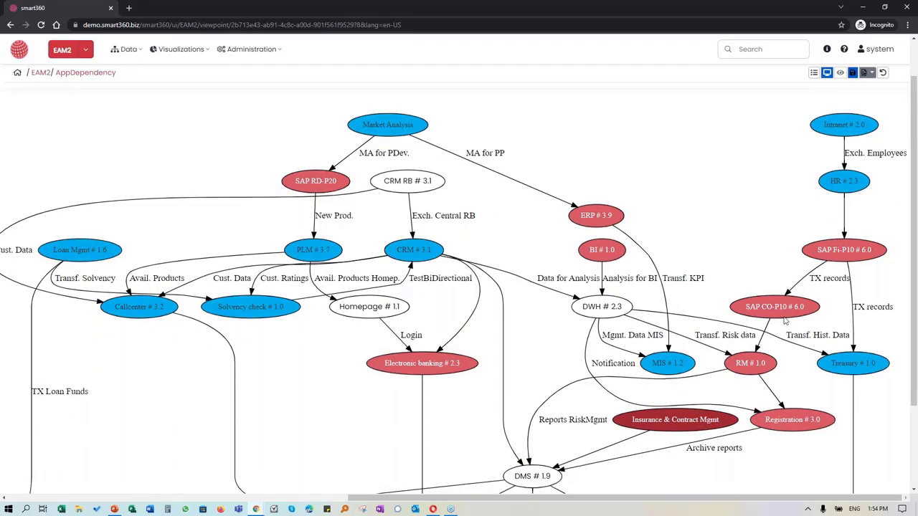
{"action": "scroll", "coordinate": [801, 361], "scroll_direction": "down", "scroll_amount": 1}
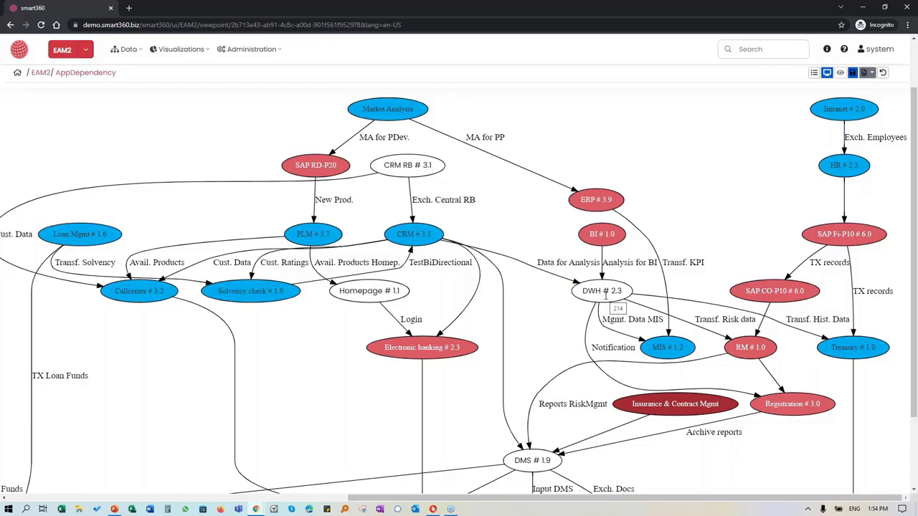
{"action": "scroll", "coordinate": [606, 297], "scroll_direction": "down", "scroll_amount": 2}
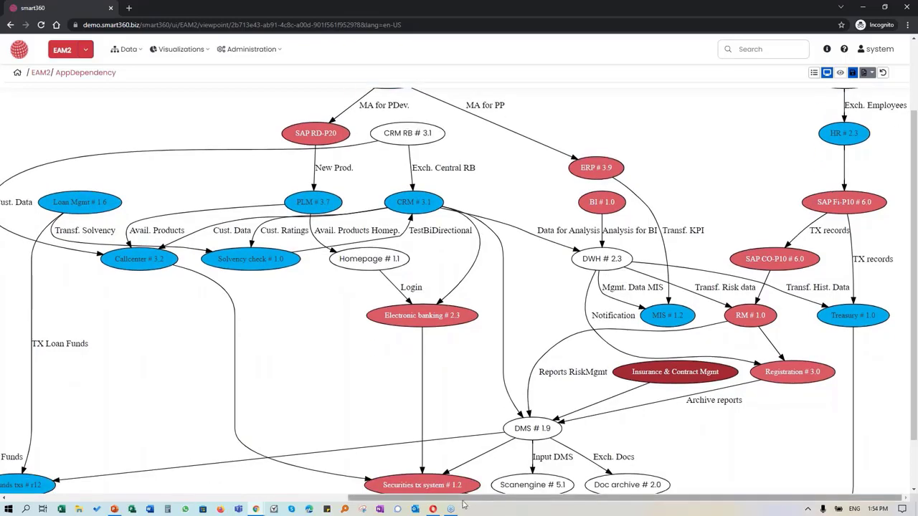
{"action": "left_click_drag", "start_coordinate": [463, 499], "coordinate": [80, 478]}
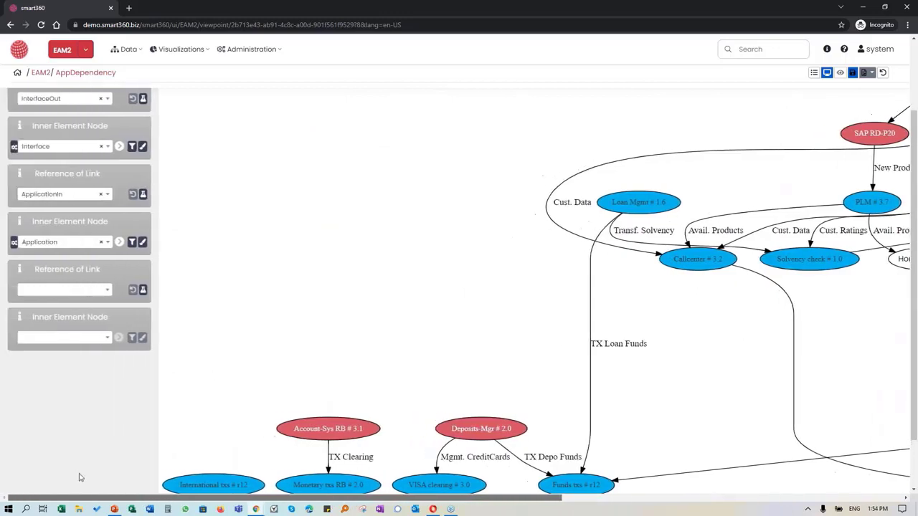
{"action": "scroll", "coordinate": [81, 478], "scroll_direction": "up", "scroll_amount": 3}
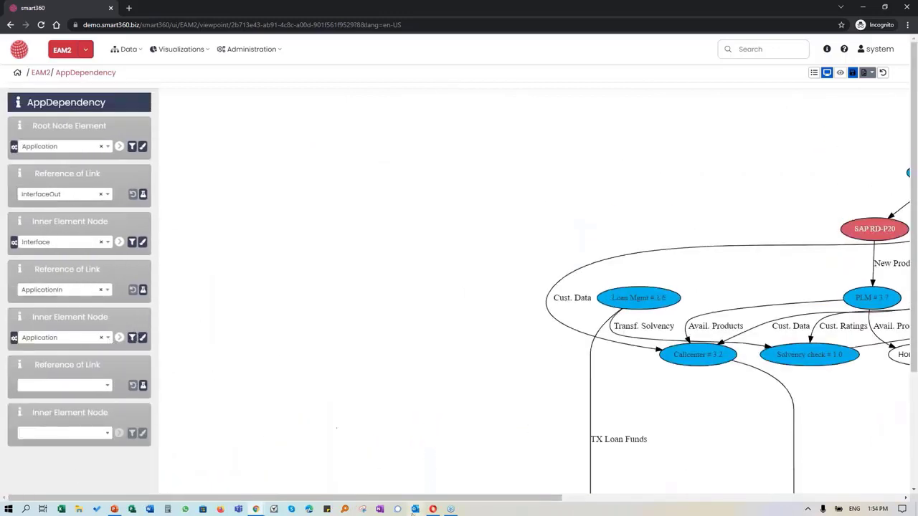
{"action": "left_click_drag", "start_coordinate": [421, 500], "coordinate": [713, 472]}
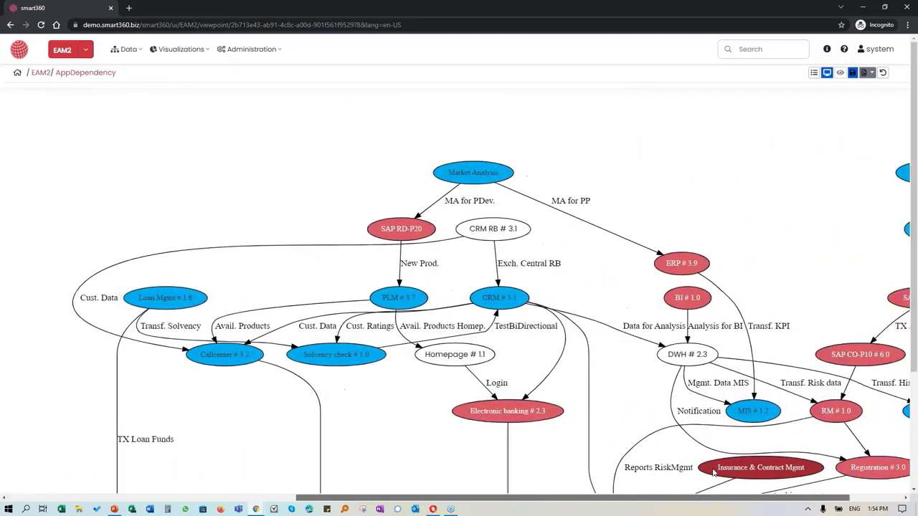
{"action": "left_click_drag", "start_coordinate": [488, 499], "coordinate": [197, 500]}
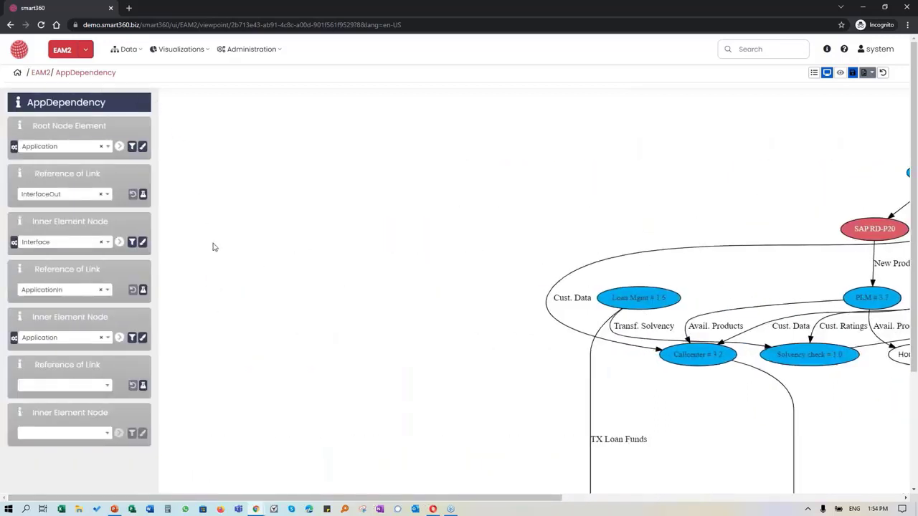
{"action": "left_click", "coordinate": [36, 75]}
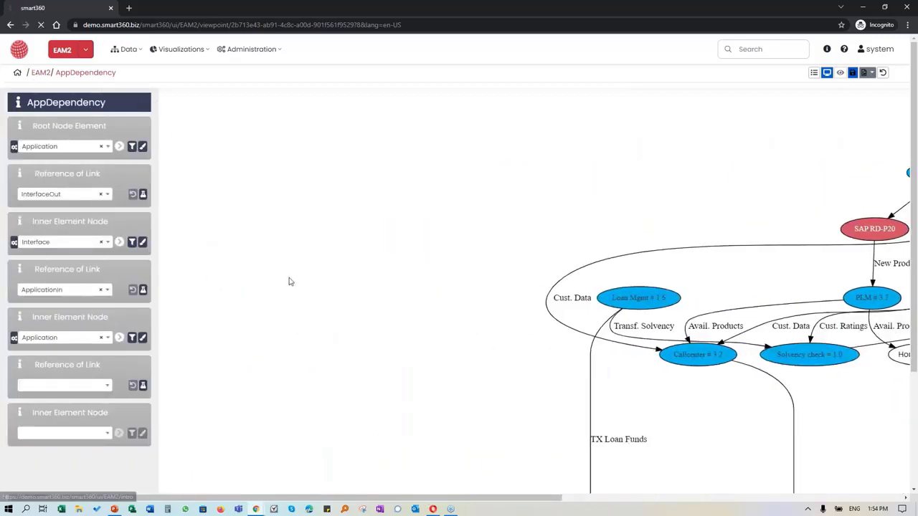